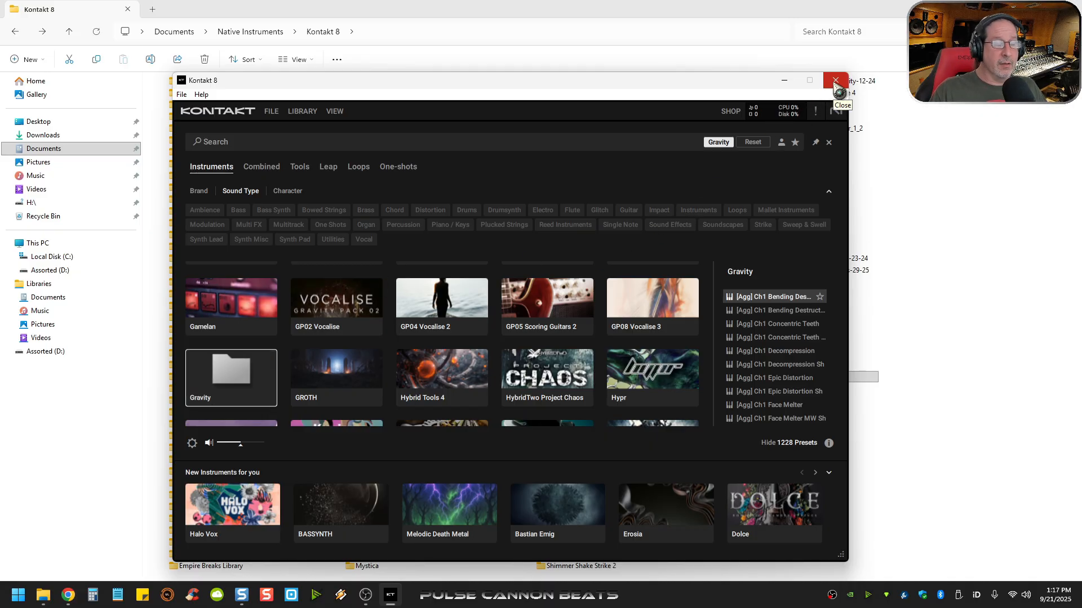
- Close Kontakt 8, switch to the "40s very own - drums" File Explorer window and go back to its parent image folder
{"action": "left_click", "coordinate": [835, 81]}
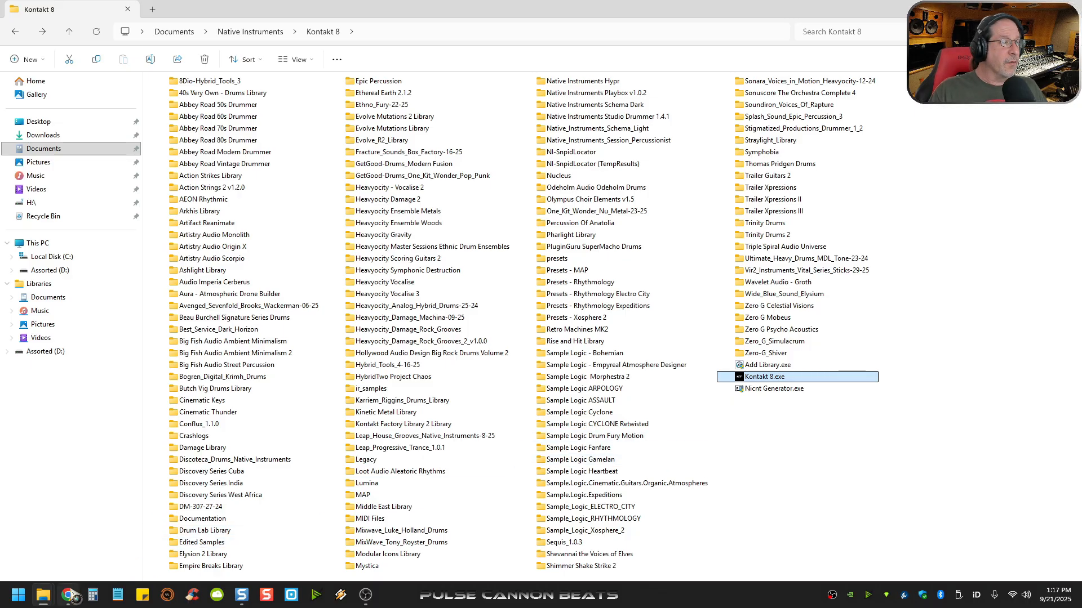
{"action": "mouse_move", "coordinate": [43, 595]}
{"action": "left_click", "coordinate": [183, 554]}
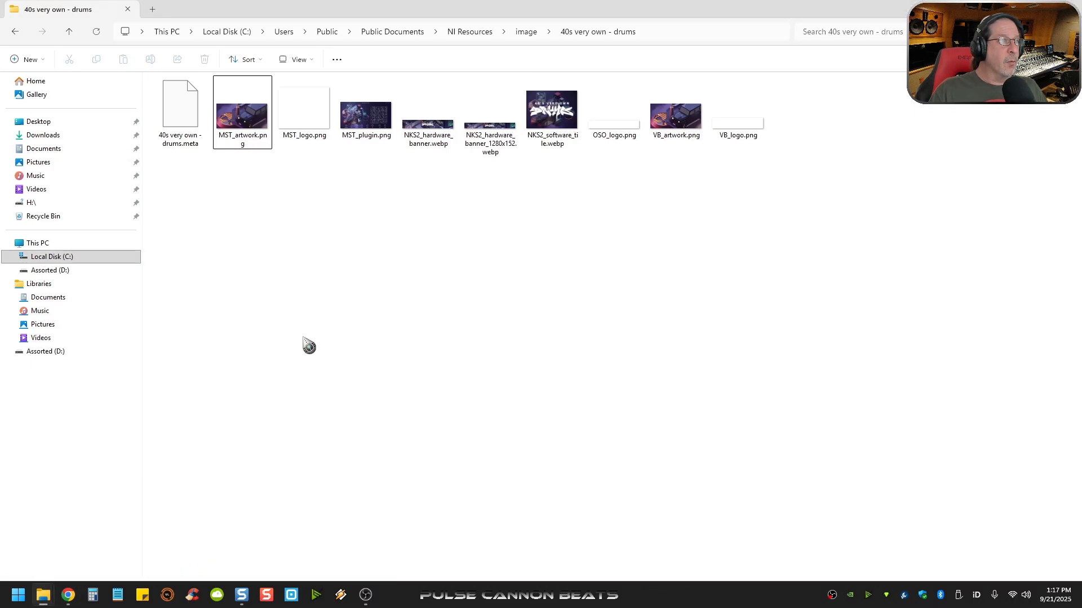
{"action": "left_click", "coordinate": [16, 33]}
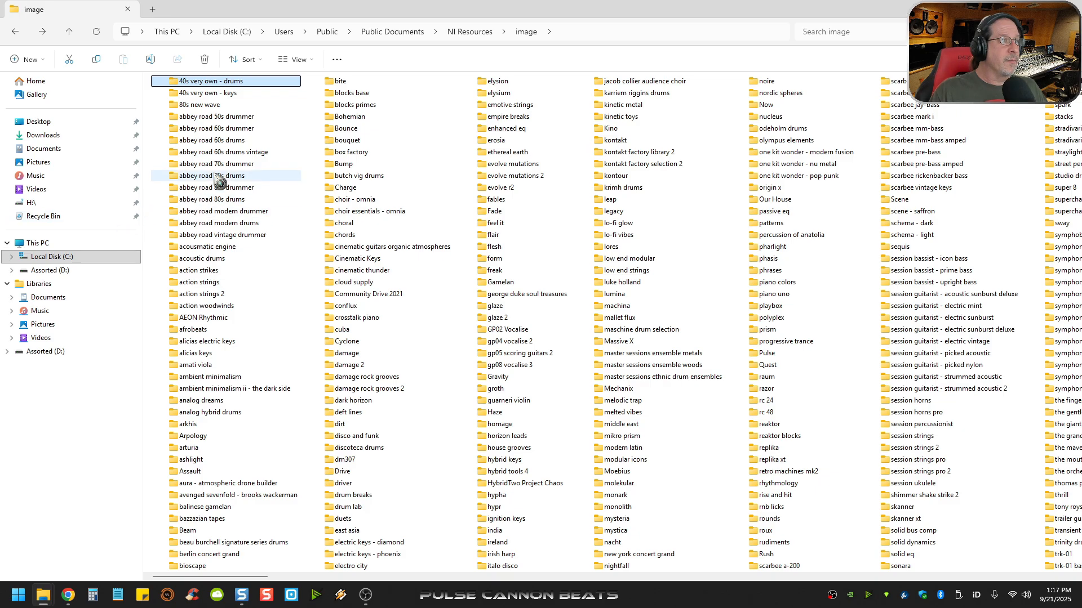
- Navigate from Local Disk (C:) through Users, Public, Public Documents and NI Resources to the image folder
{"action": "left_click", "coordinate": [80, 259]}
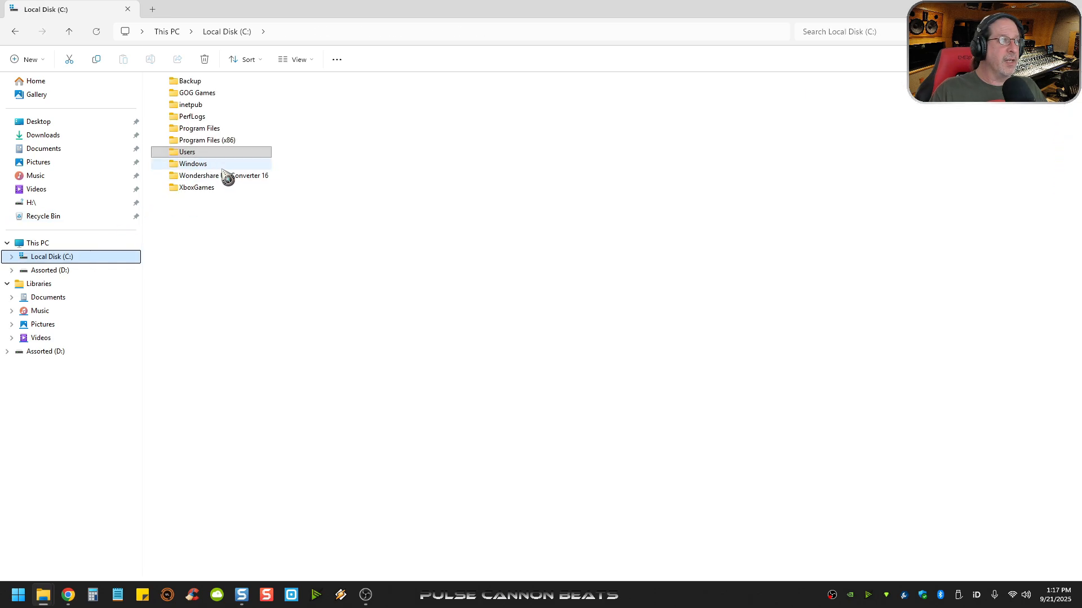
{"action": "double_click", "coordinate": [209, 166]}
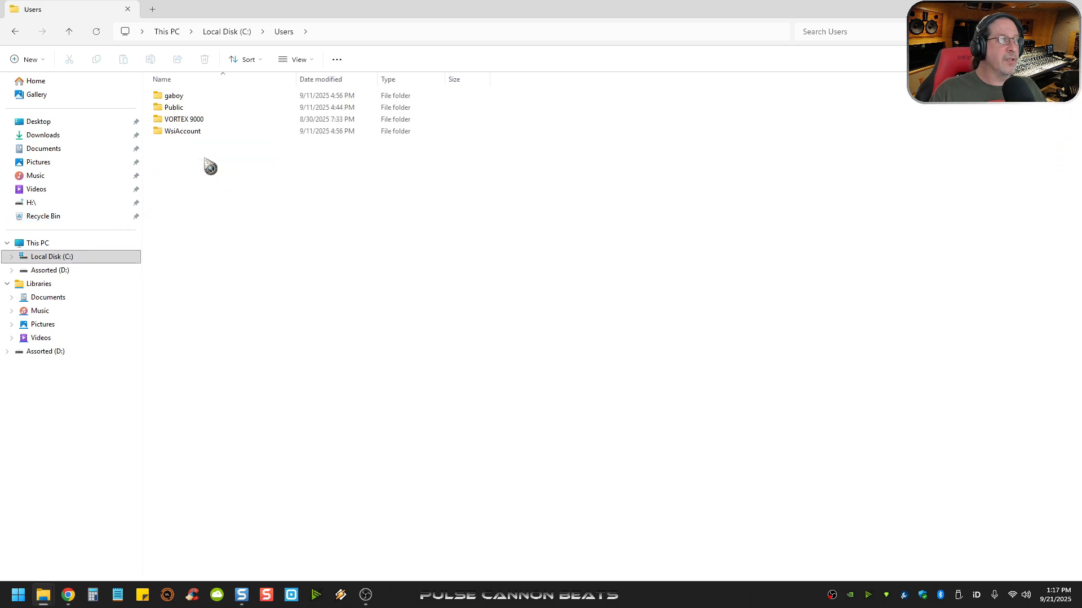
{"action": "double_click", "coordinate": [189, 107]}
{"action": "double_click", "coordinate": [205, 99]}
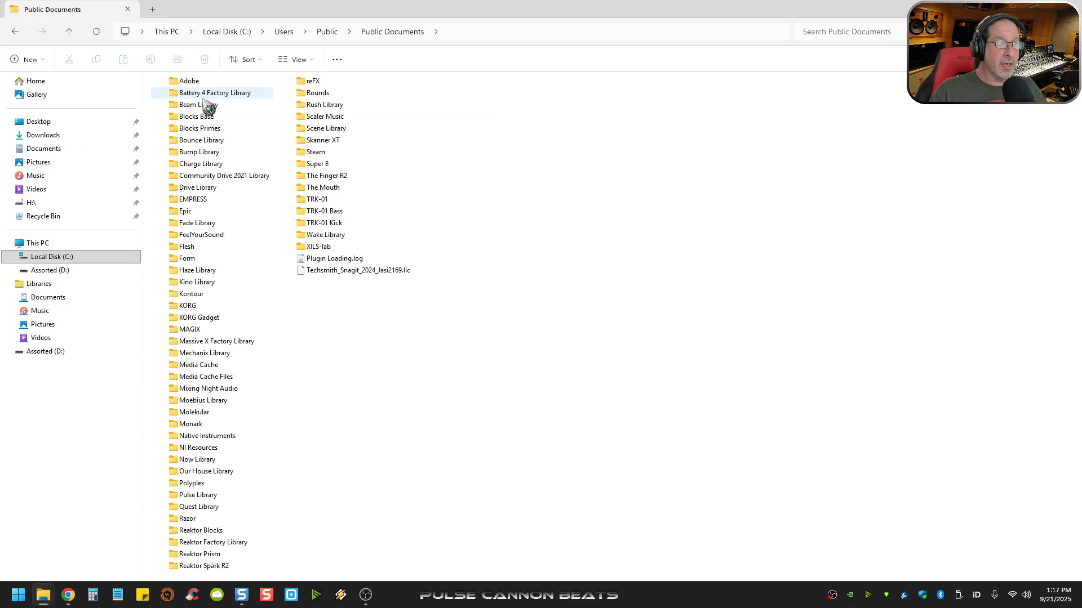
{"action": "double_click", "coordinate": [211, 449]}
{"action": "double_click", "coordinate": [178, 132]}
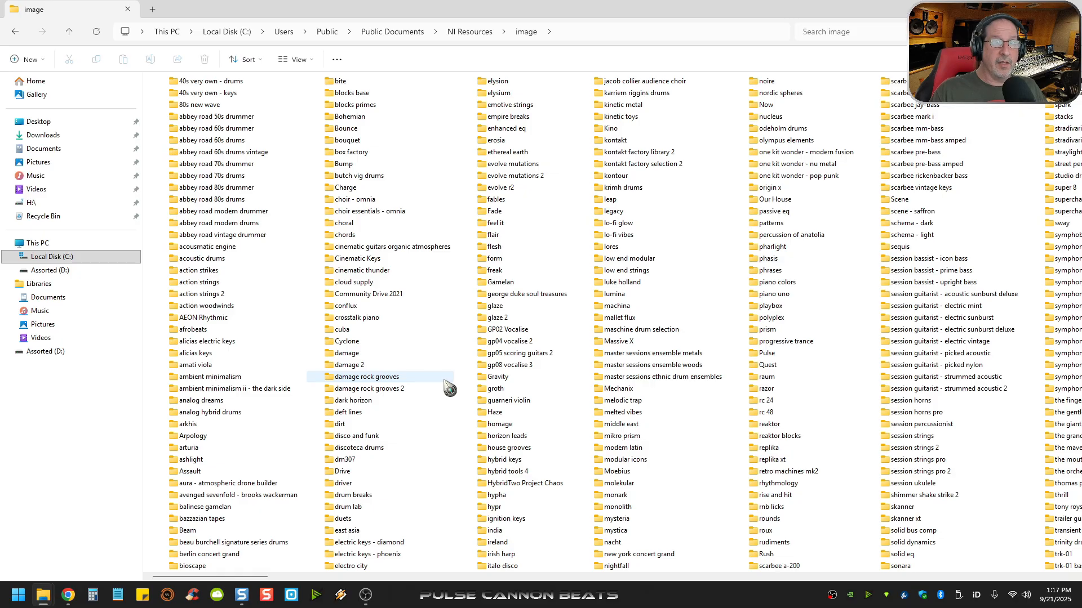
- Look into the Gravity image folder, and open the "40s very own - drums" folder to review its set of image files
{"action": "left_click", "coordinate": [495, 377]}
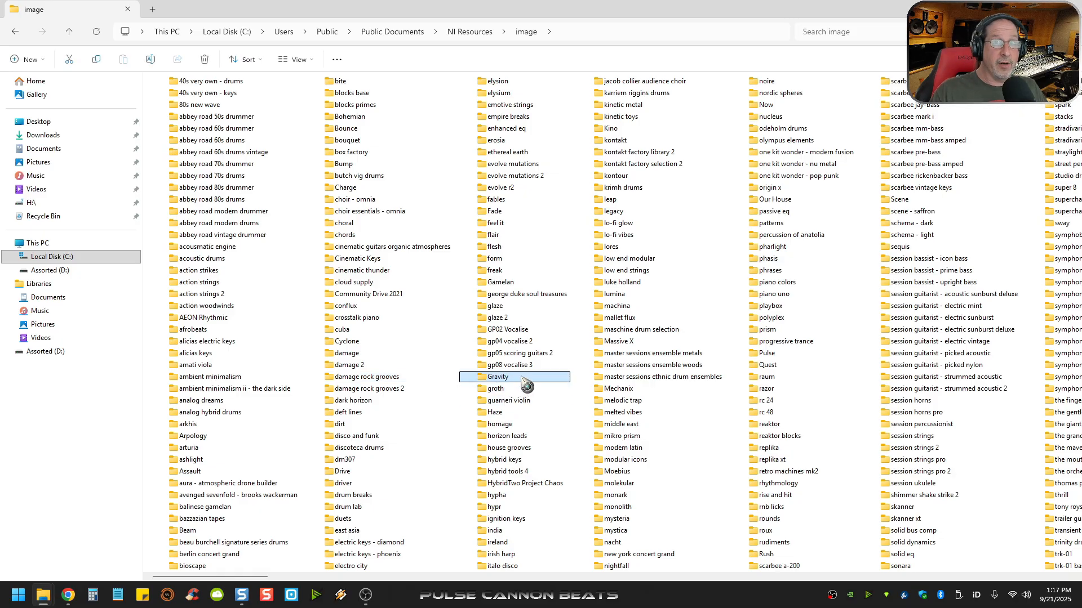
{"action": "double_click", "coordinate": [507, 378]}
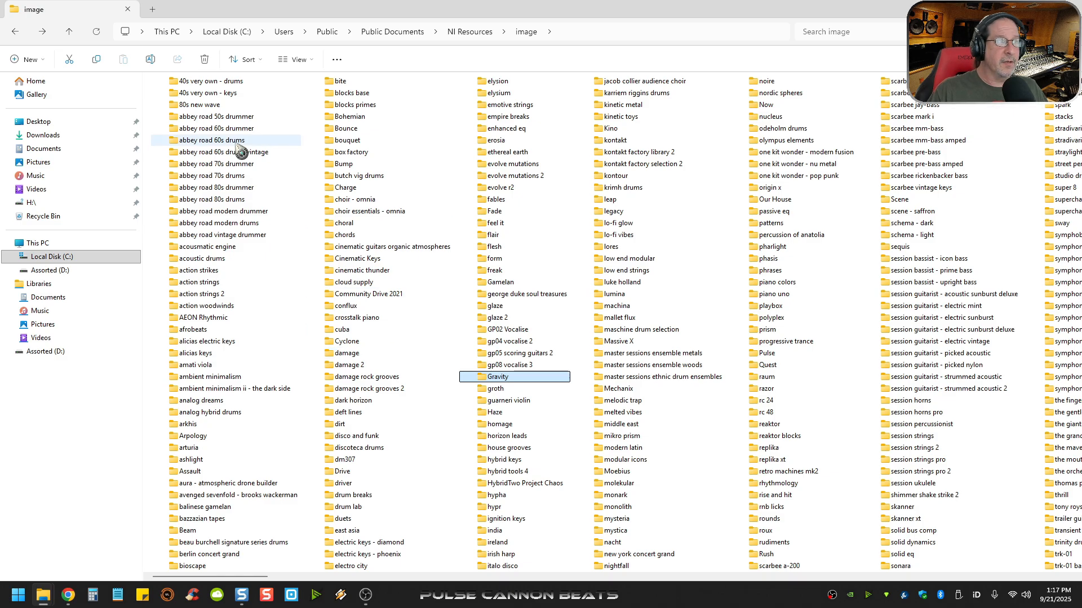
{"action": "double_click", "coordinate": [226, 84]}
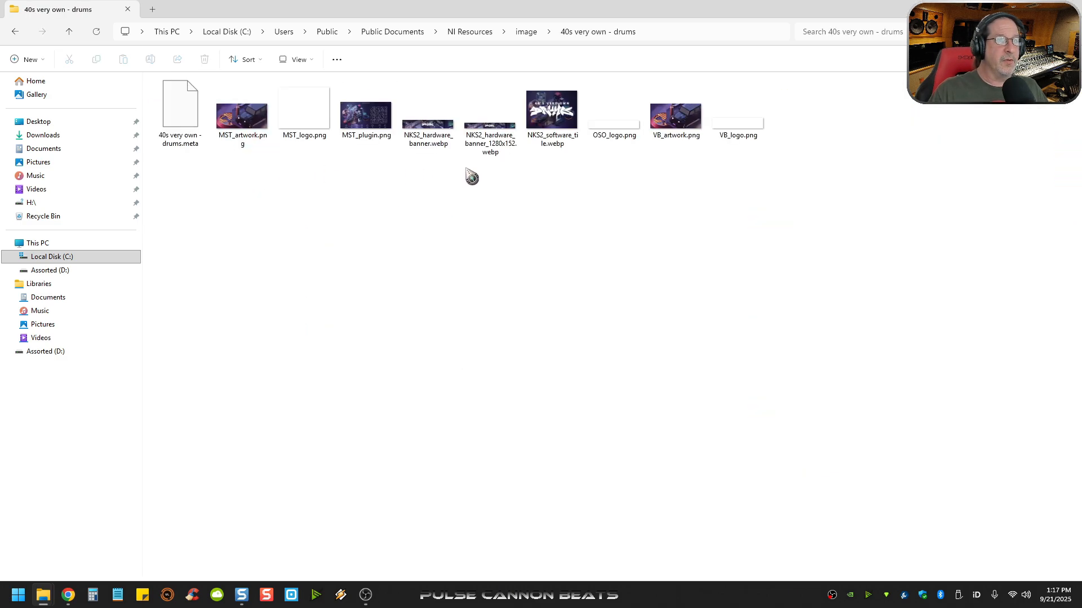
{"action": "left_click_drag", "start_coordinate": [222, 185], "coordinate": [851, 122]}
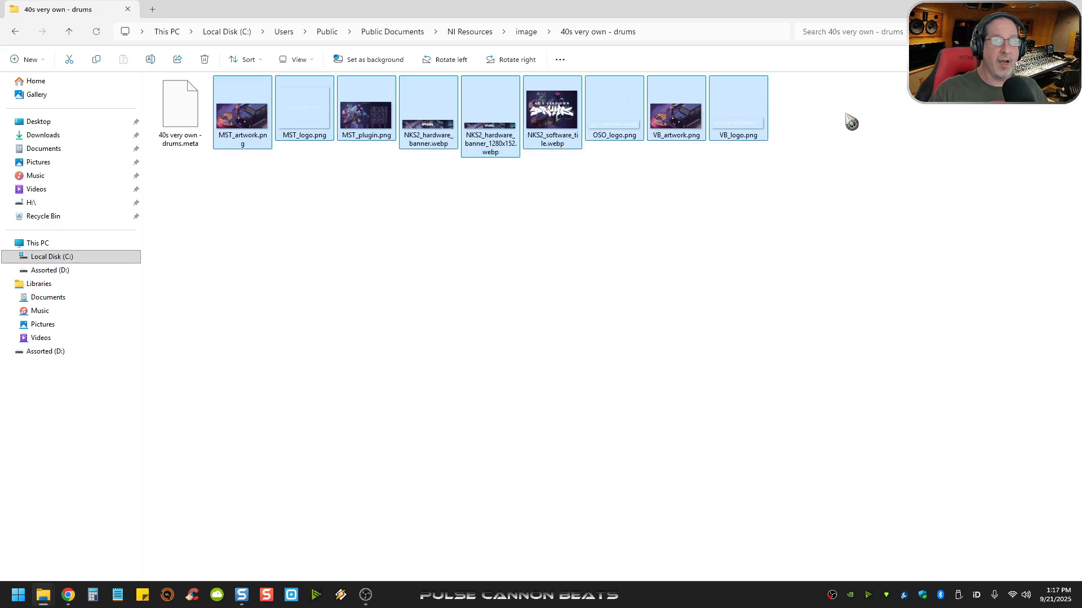
{"action": "left_click", "coordinate": [371, 226]}
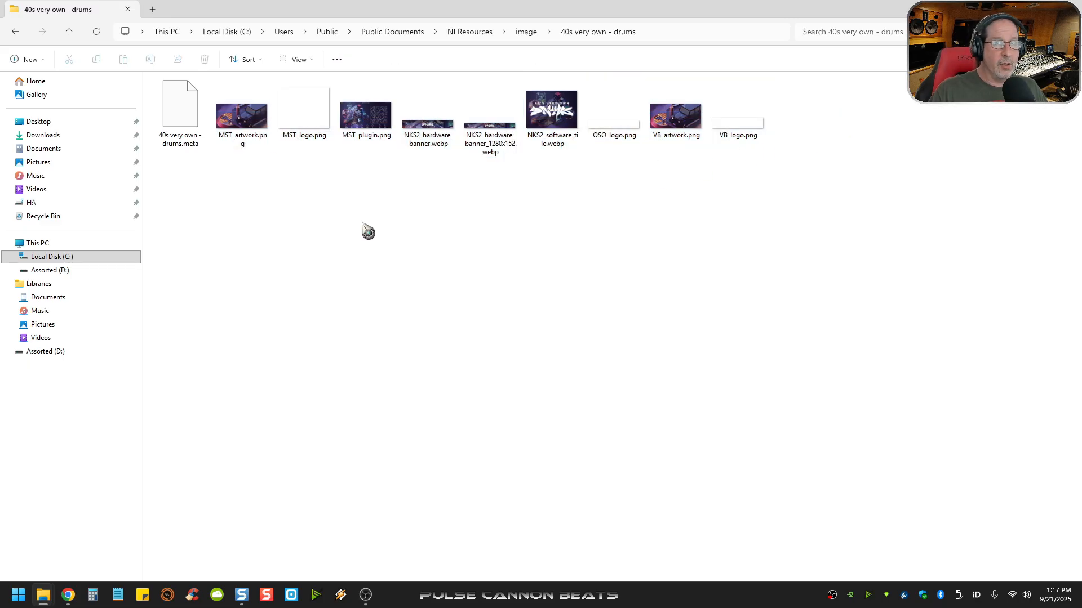
- Copy the base file name of MST_artwork.png without renaming the file
{"action": "left_click", "coordinate": [240, 126]}
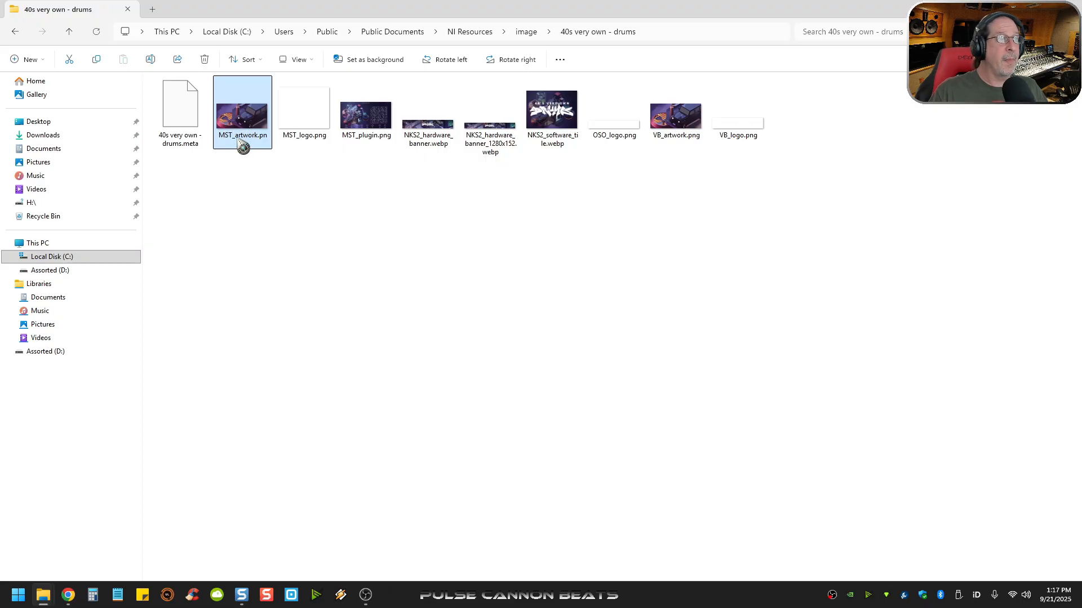
{"action": "left_click", "coordinate": [238, 137]}
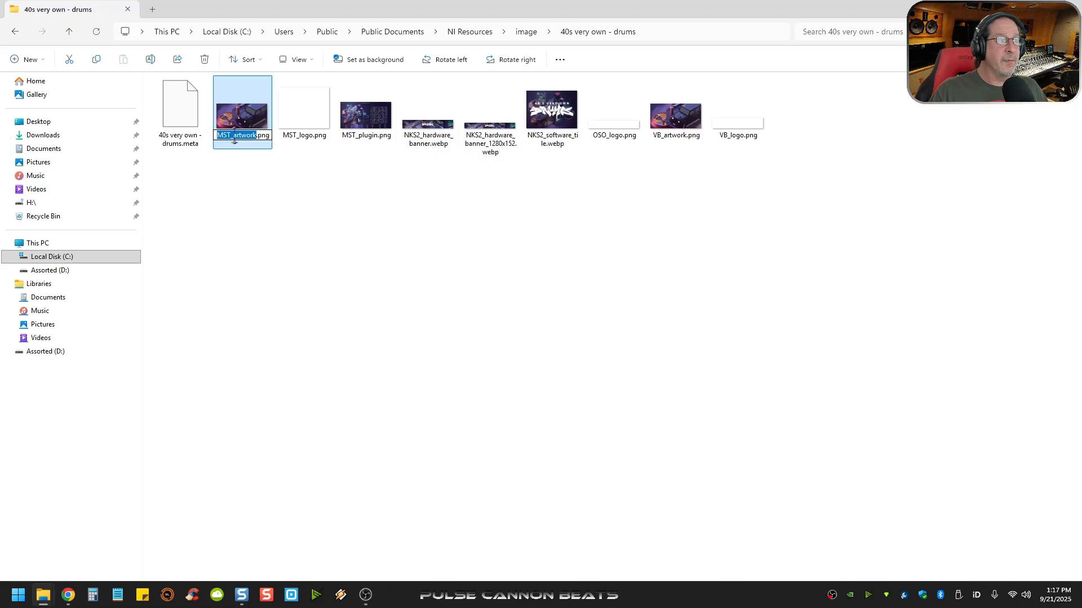
{"action": "right_click", "coordinate": [234, 140]}
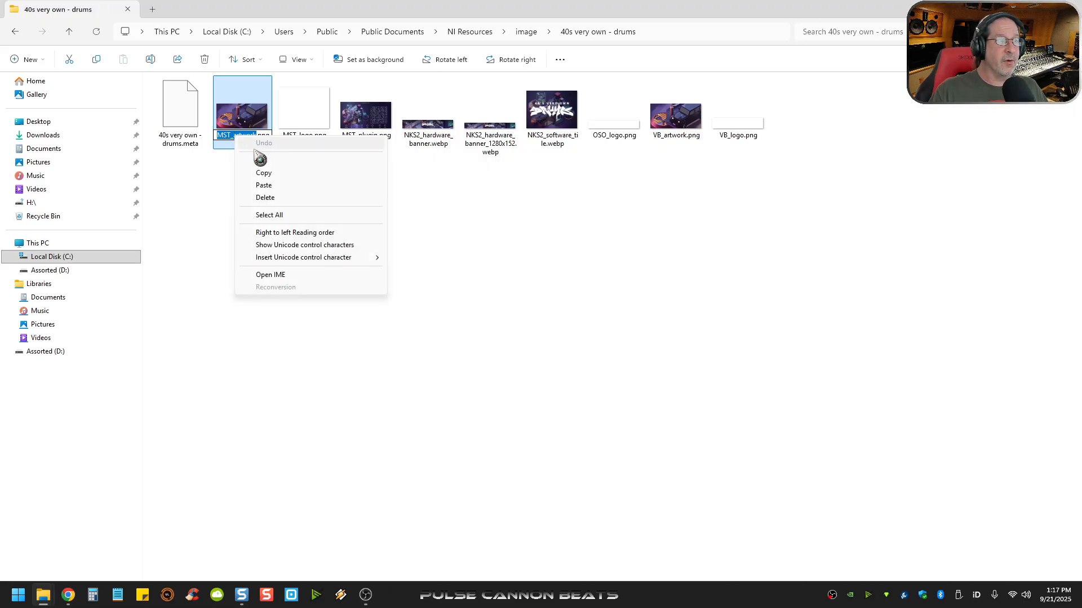
{"action": "left_click", "coordinate": [277, 173]}
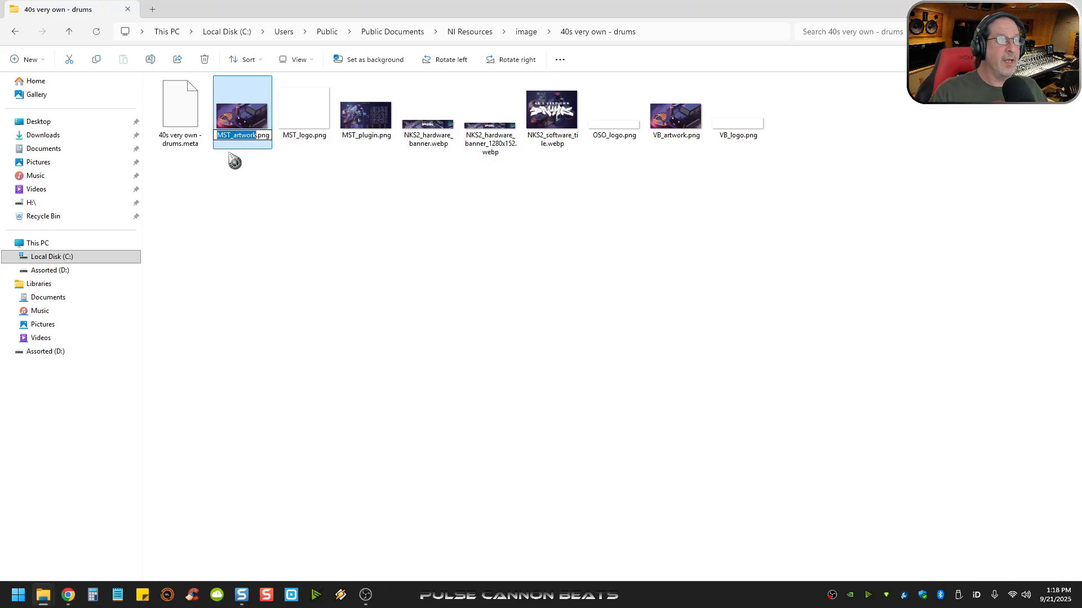
{"action": "left_click", "coordinate": [372, 242]}
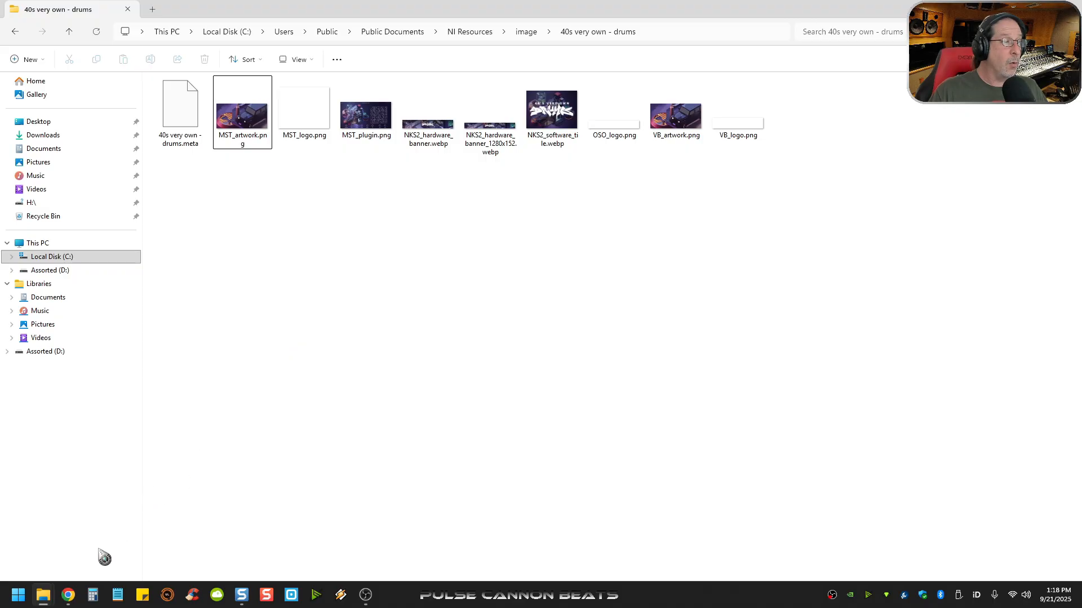
- Switch to Chrome and save the previewed Heavyocity Gravity cover to Assorted (D:) as "Heavyocity Gravity-500x500.png"
{"action": "left_click", "coordinate": [68, 595]}
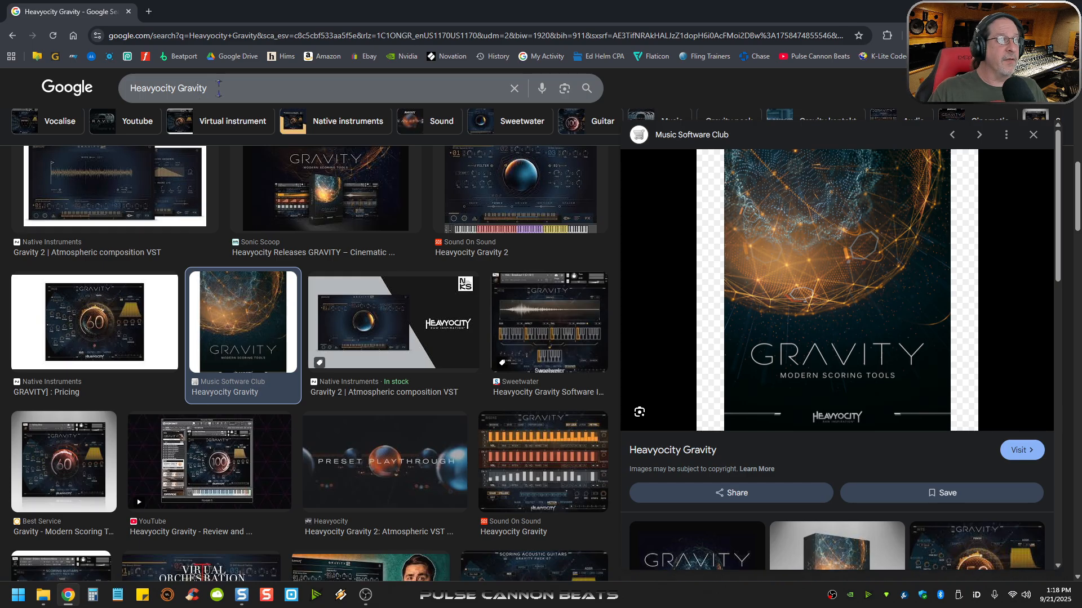
{"action": "right_click", "coordinate": [809, 307]}
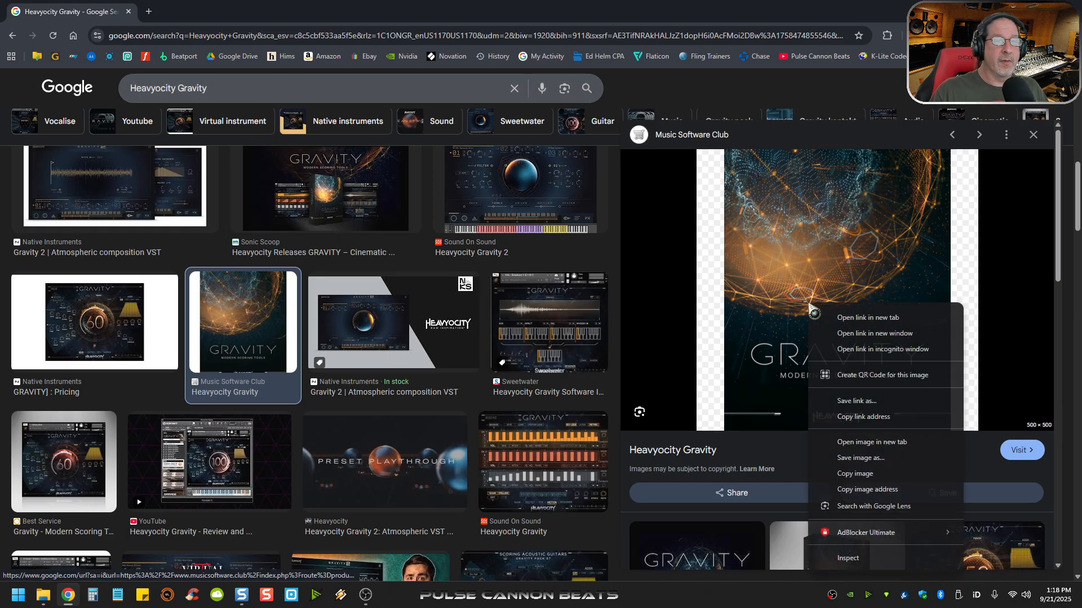
{"action": "left_click", "coordinate": [861, 457]}
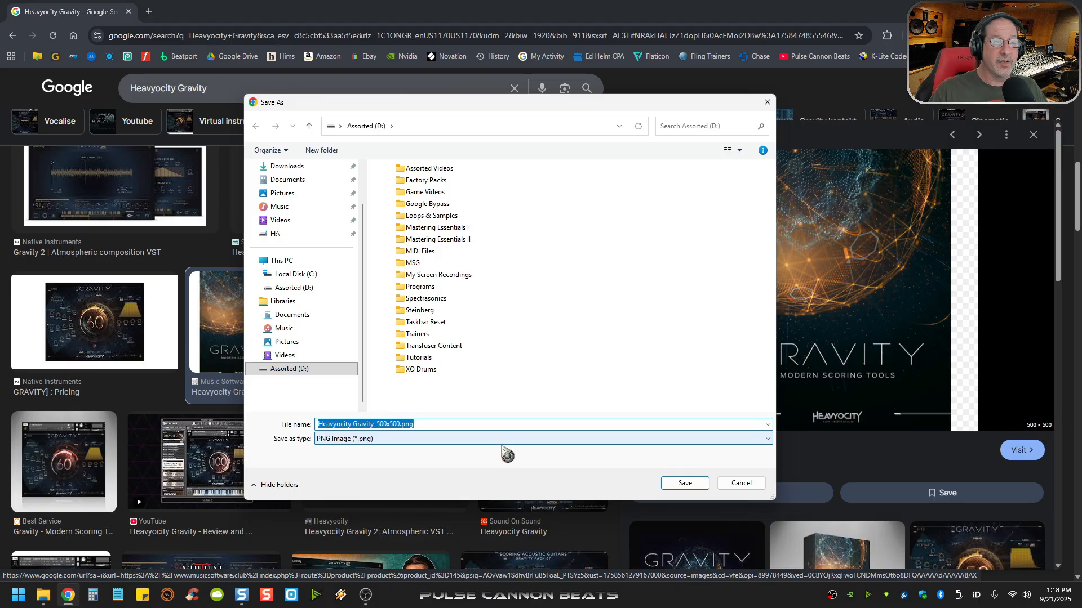
{"action": "left_click", "coordinate": [682, 485]}
- Open "Heavyocity Gravity-500x500.png" from Assorted (D:) in Snagit Editor and check its image dimensions
{"action": "mouse_move", "coordinate": [51, 588]}
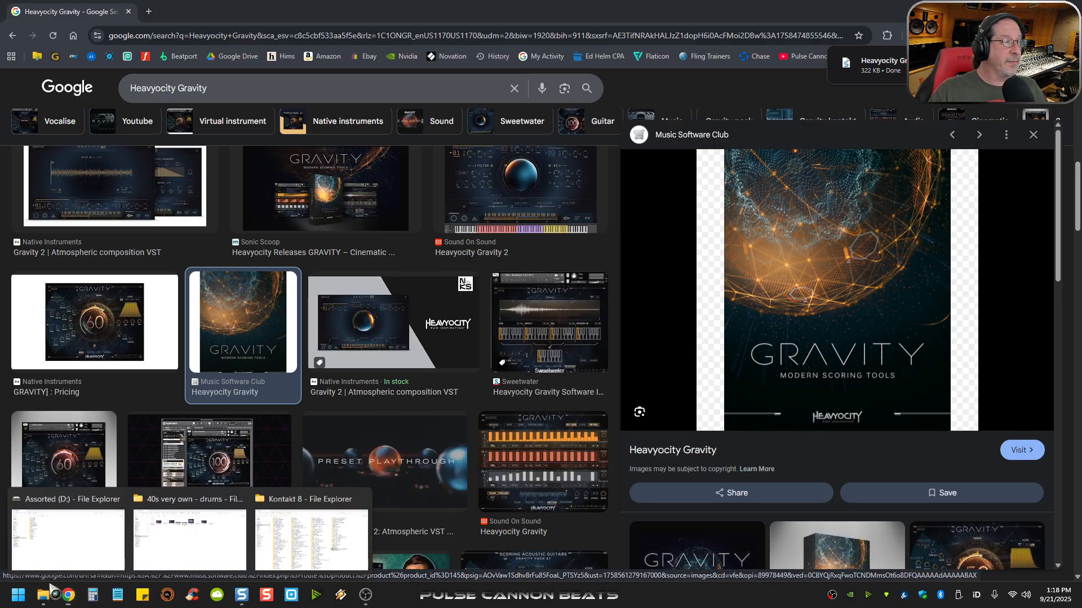
{"action": "left_click", "coordinate": [67, 535]}
{"action": "left_click", "coordinate": [228, 295]}
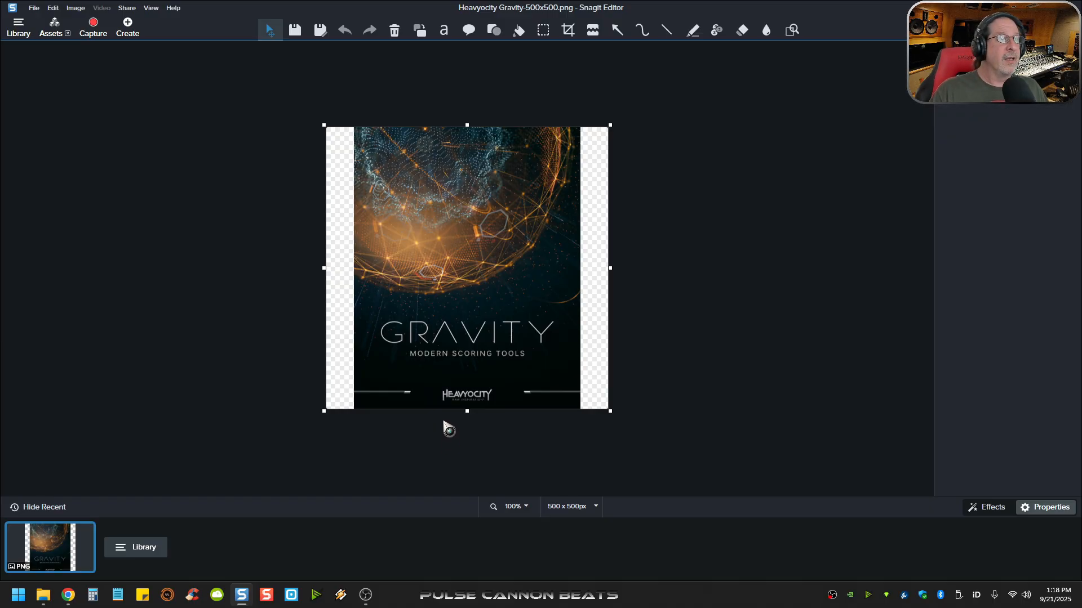
{"action": "left_click", "coordinate": [571, 515]}
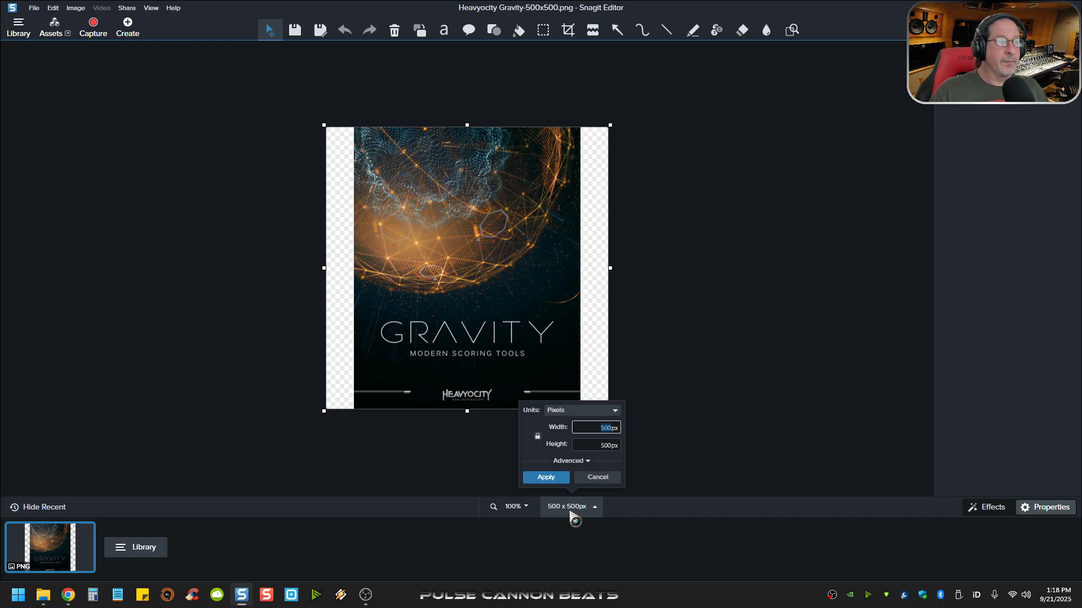
{"action": "left_click", "coordinate": [571, 515]}
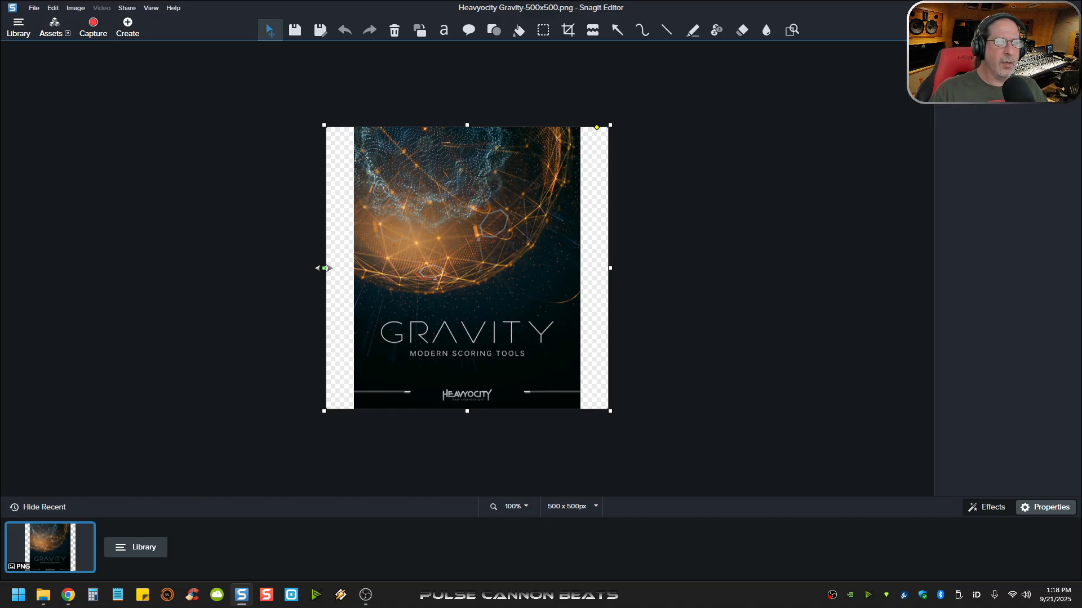
- Crop away the transparent strips on both sides and the upper artwork, leaving the Gravity title area at about 395 x 202 px
{"action": "left_click_drag", "start_coordinate": [326, 268], "coordinate": [354, 276]}
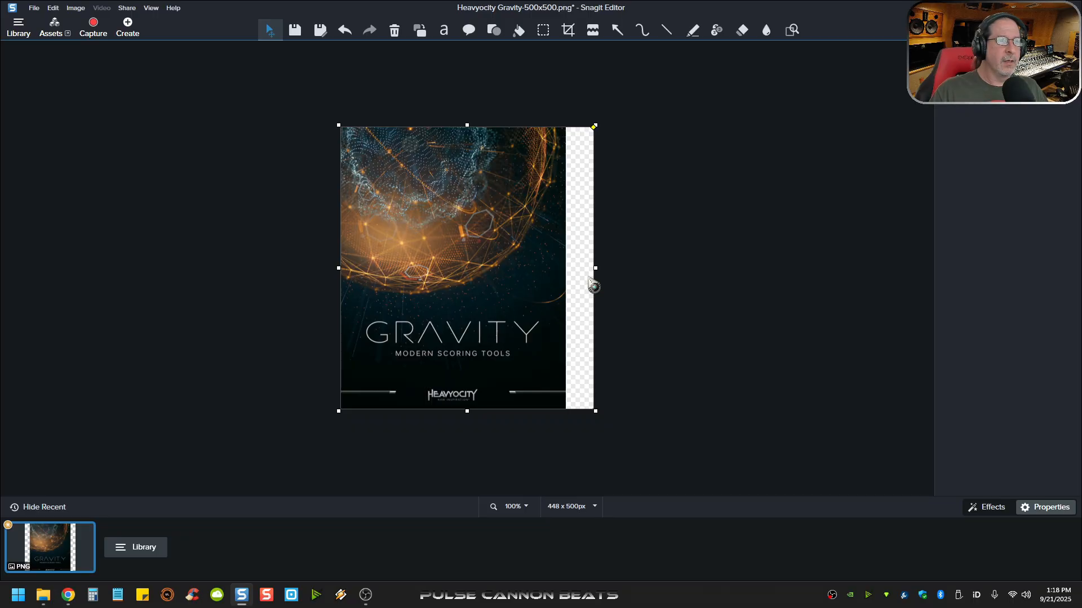
{"action": "left_click_drag", "start_coordinate": [595, 269], "coordinate": [567, 267]}
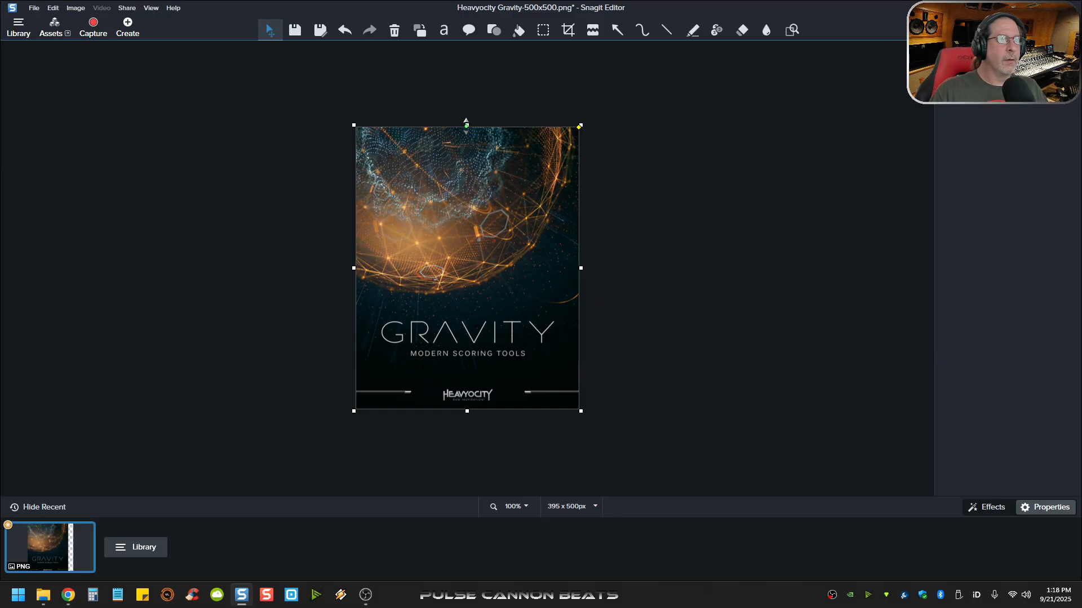
{"action": "left_click_drag", "start_coordinate": [466, 125], "coordinate": [454, 294]}
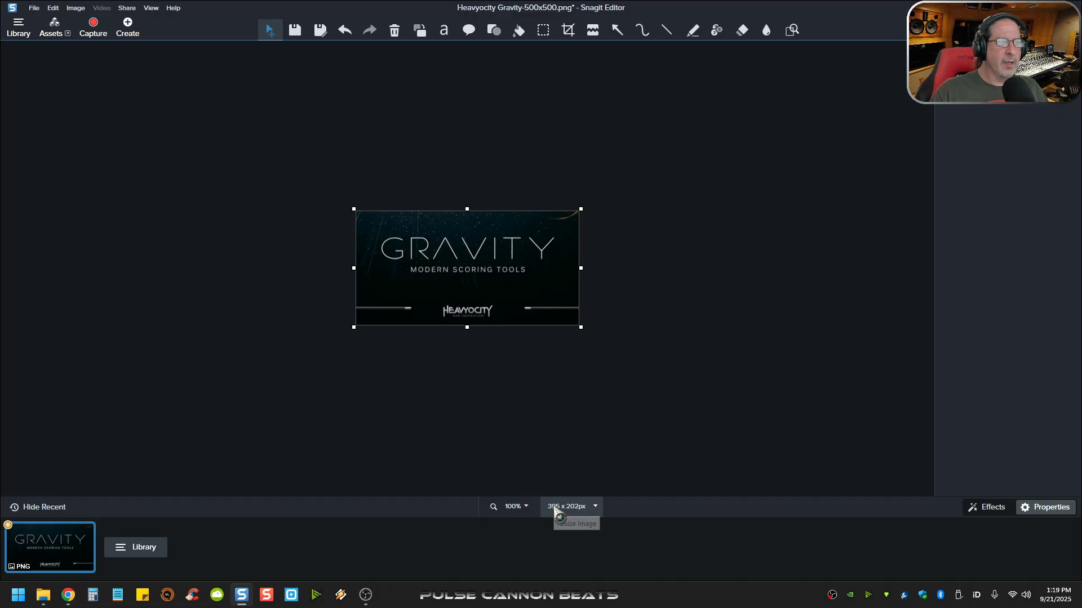
- Resize the cropped Gravity image to 132 px wide and 66 px high
{"action": "left_click", "coordinate": [556, 506]}
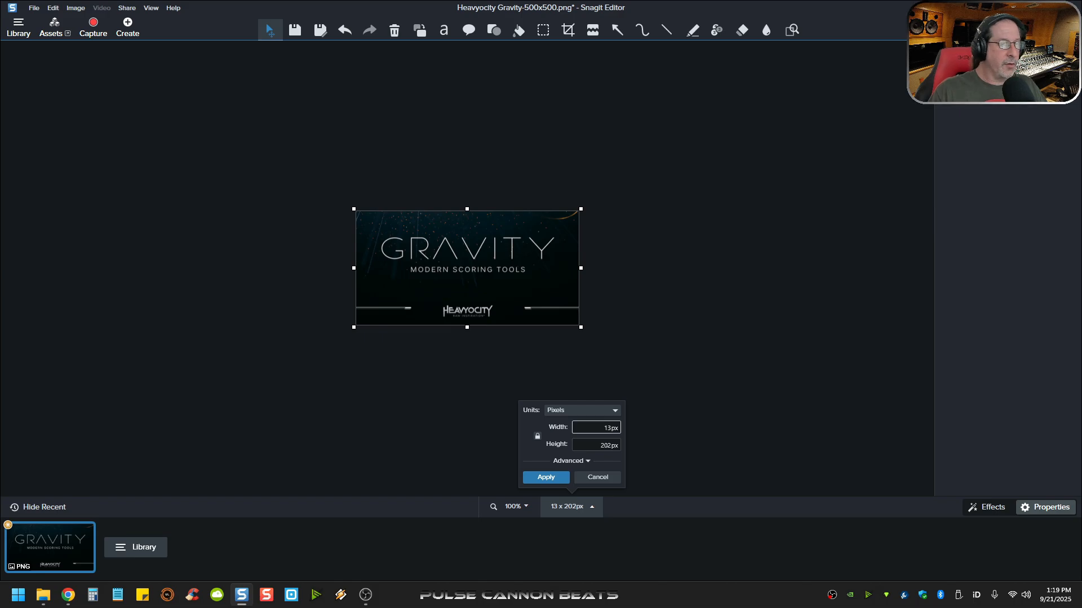
{"action": "key", "text": "Tab"}
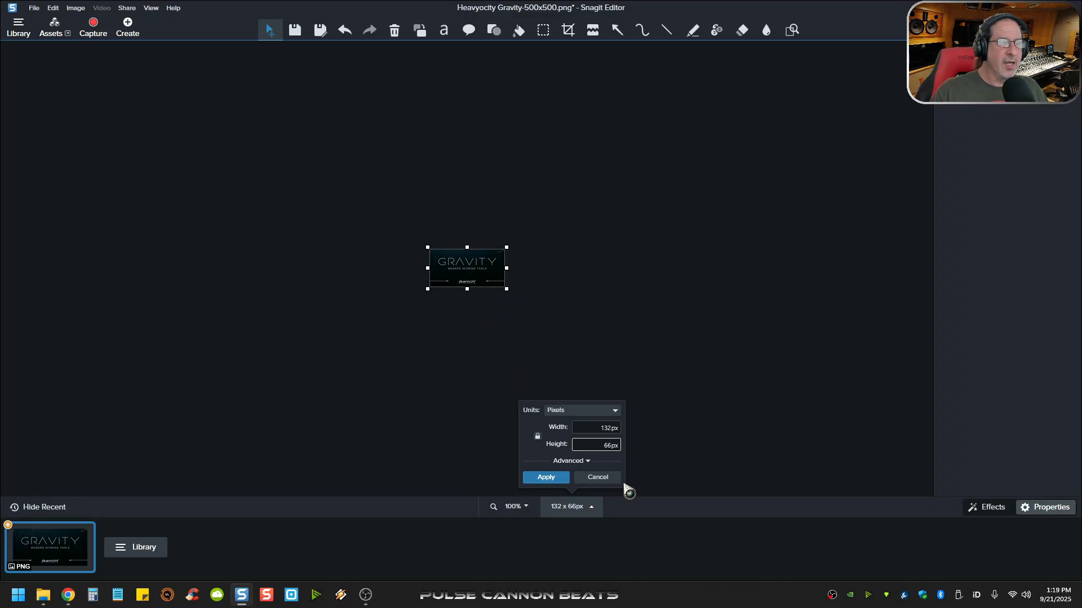
{"action": "left_click", "coordinate": [549, 479]}
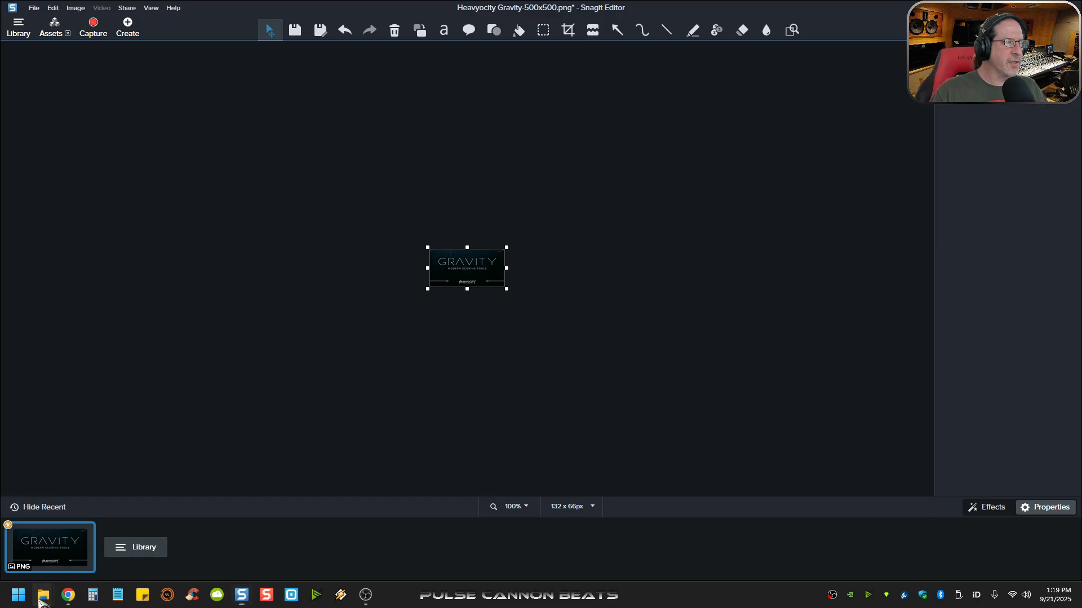
- Switch to the "40s very own - drums" folder in File Explorer and check the pixel dimensions of MST_artwork.png in its properties
{"action": "mouse_move", "coordinate": [41, 600]}
{"action": "left_click", "coordinate": [193, 555]}
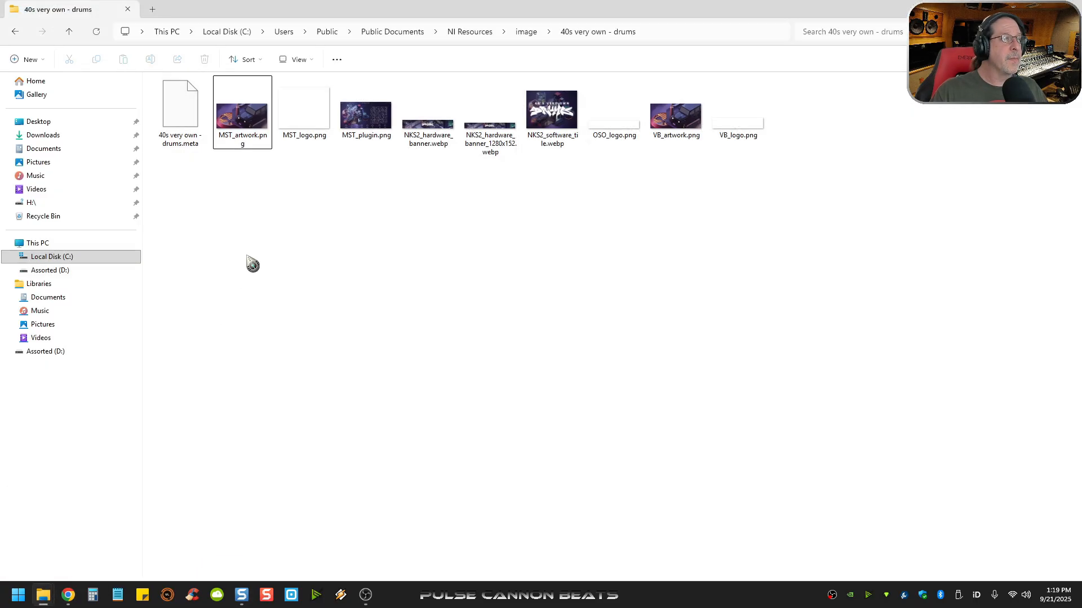
{"action": "right_click", "coordinate": [246, 111]}
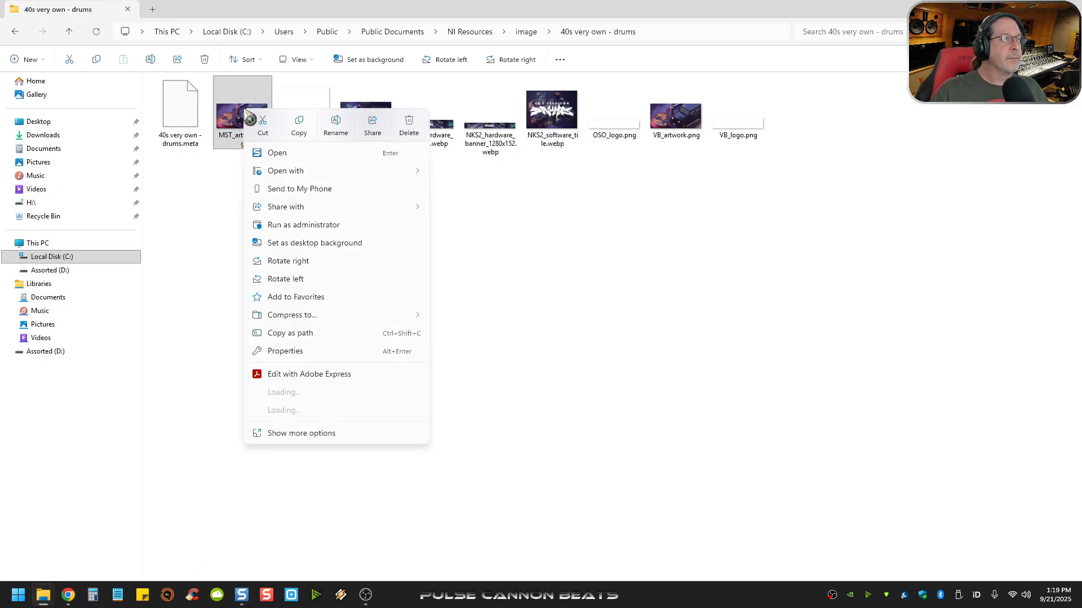
{"action": "left_click", "coordinate": [311, 352]}
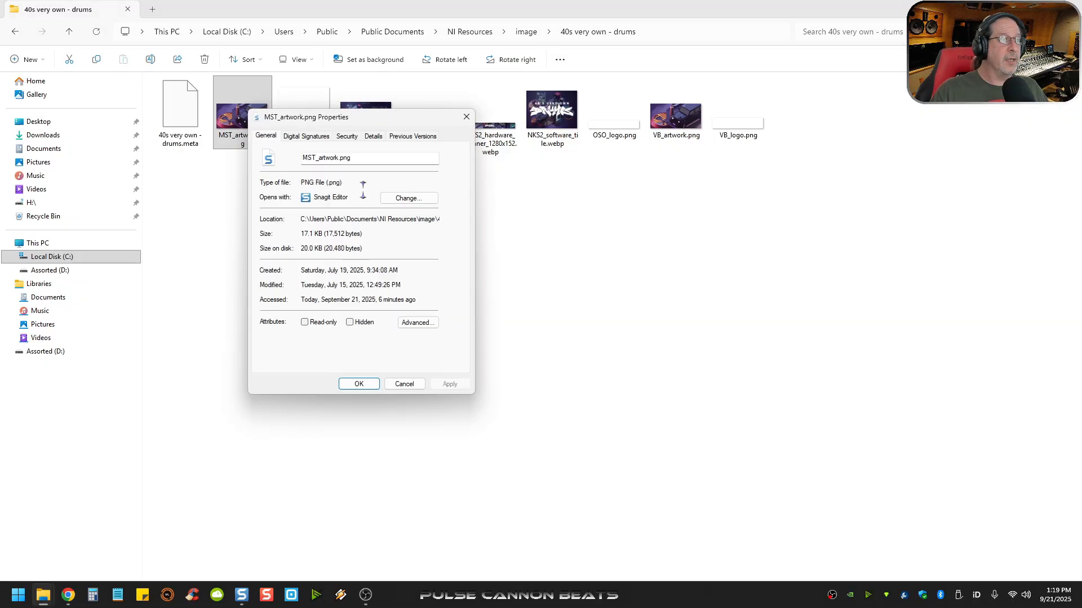
{"action": "left_click", "coordinate": [373, 136]}
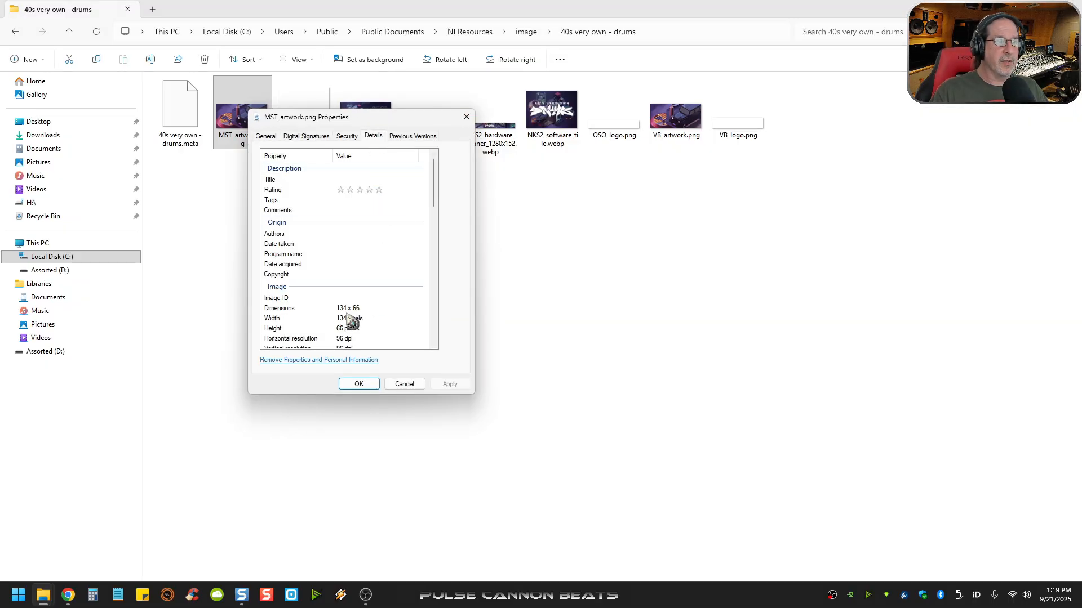
{"action": "left_click", "coordinate": [466, 117]}
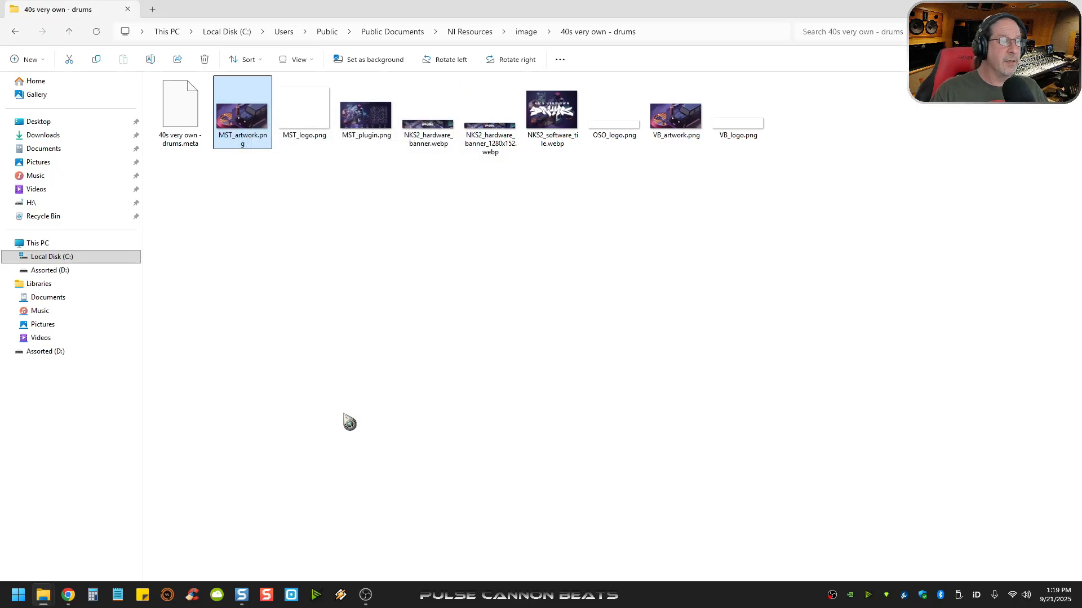
- Switch to Snagit Editor and resize the Gravity image to 134 px wide, keeping the height at 66 px
{"action": "left_click", "coordinate": [241, 595]}
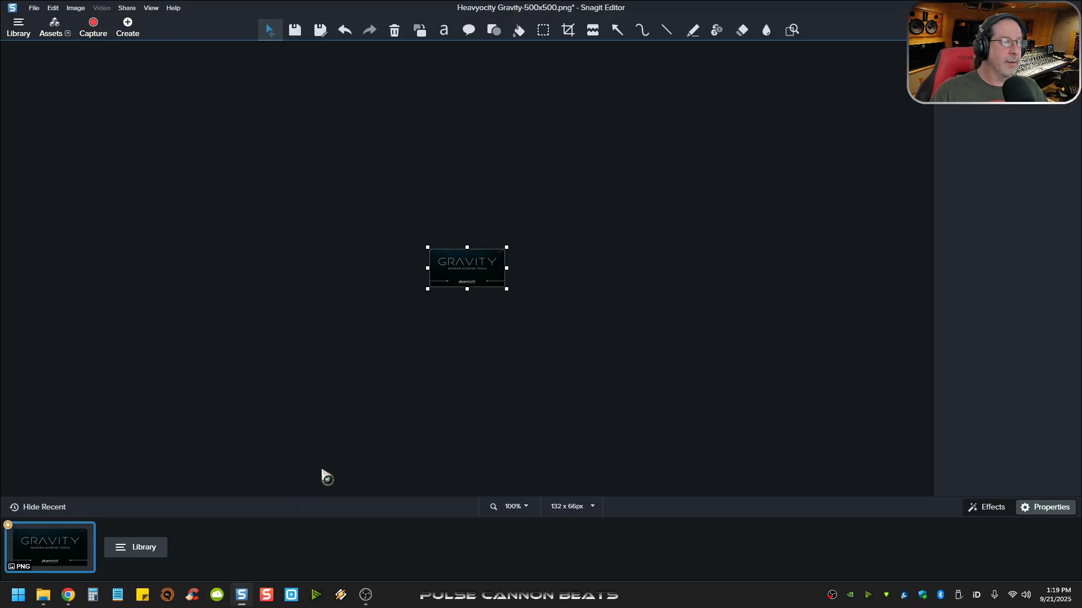
{"action": "left_click", "coordinate": [560, 507]}
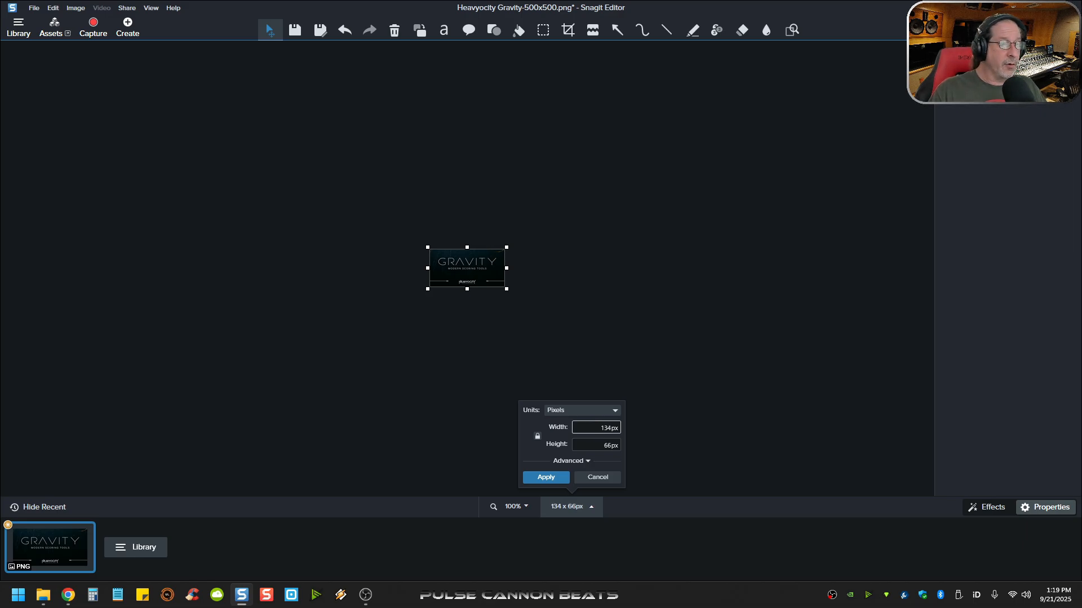
{"action": "left_click", "coordinate": [555, 479]}
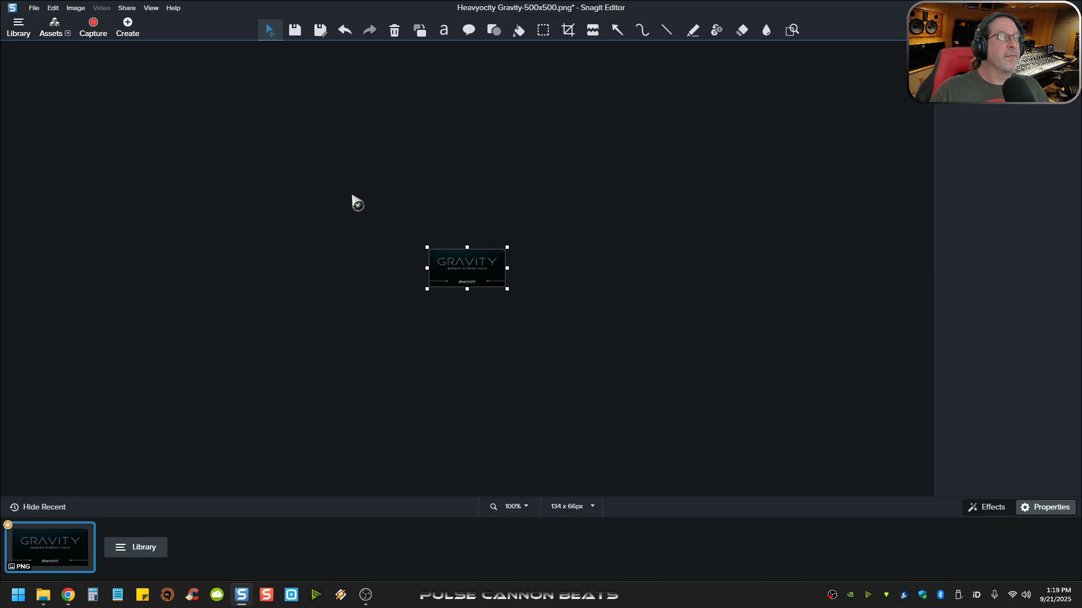
- Save the resized image as a new PNG named MST_artwork in Assorted (D:)
{"action": "left_click", "coordinate": [321, 34]}
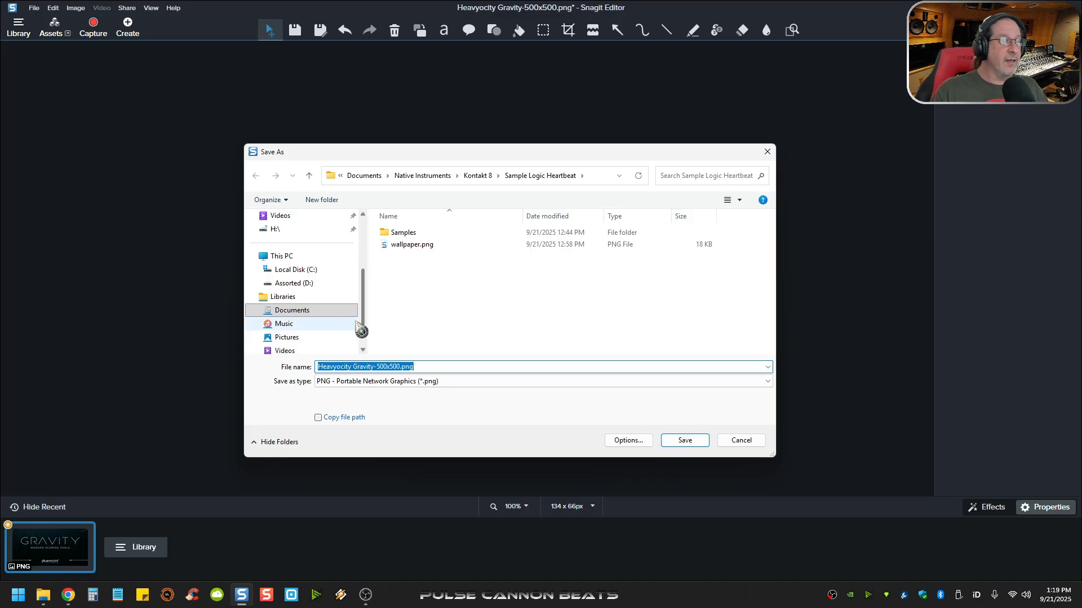
{"action": "left_click", "coordinate": [307, 272]}
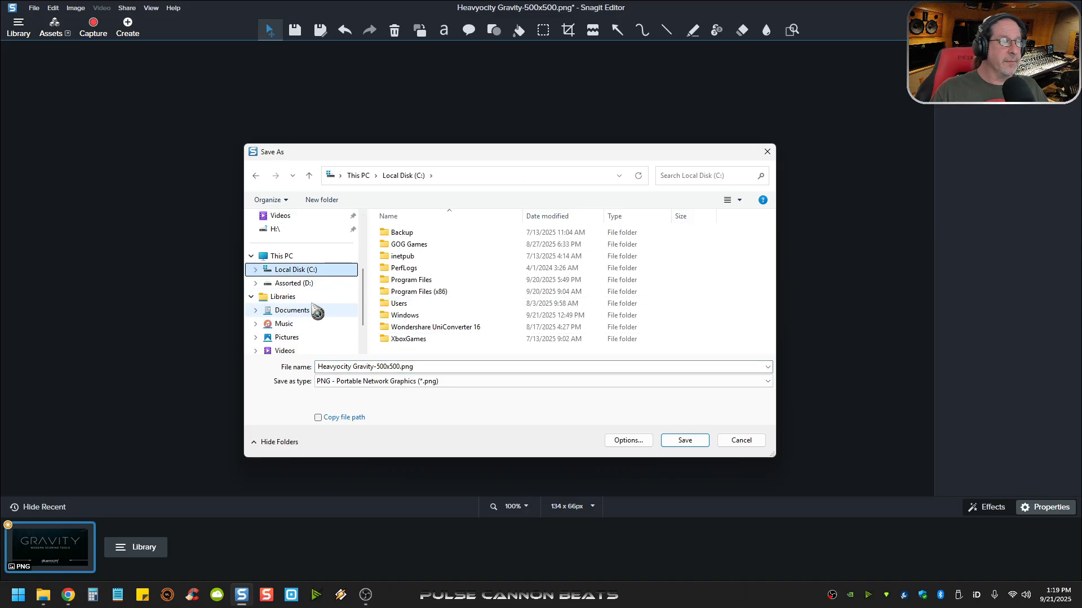
{"action": "left_click", "coordinate": [308, 284]}
{"action": "left_click", "coordinate": [535, 290]}
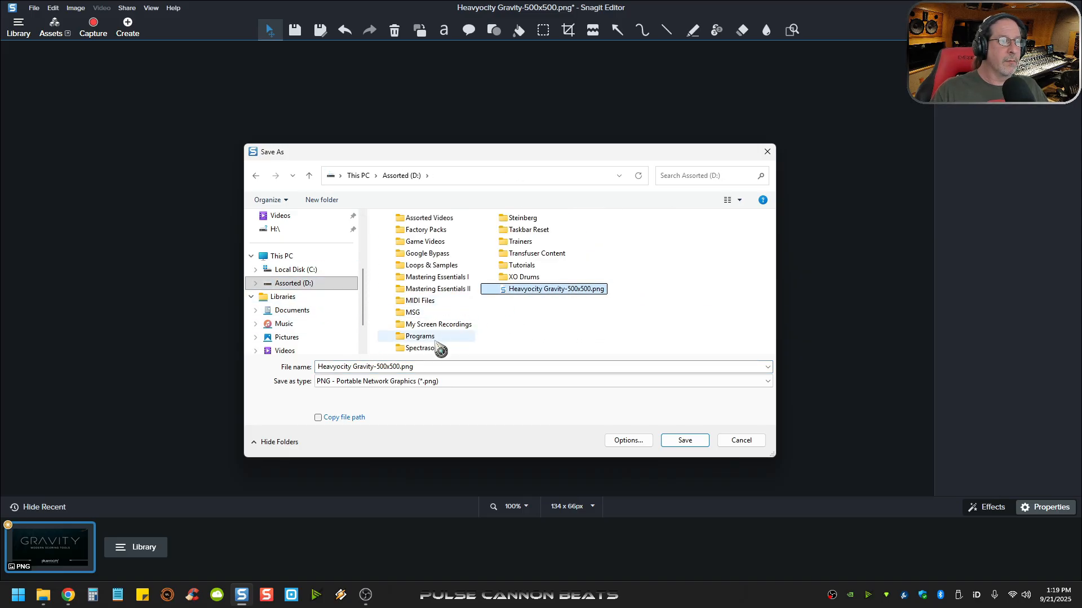
{"action": "left_click", "coordinate": [389, 367]}
{"action": "right_click", "coordinate": [377, 368]}
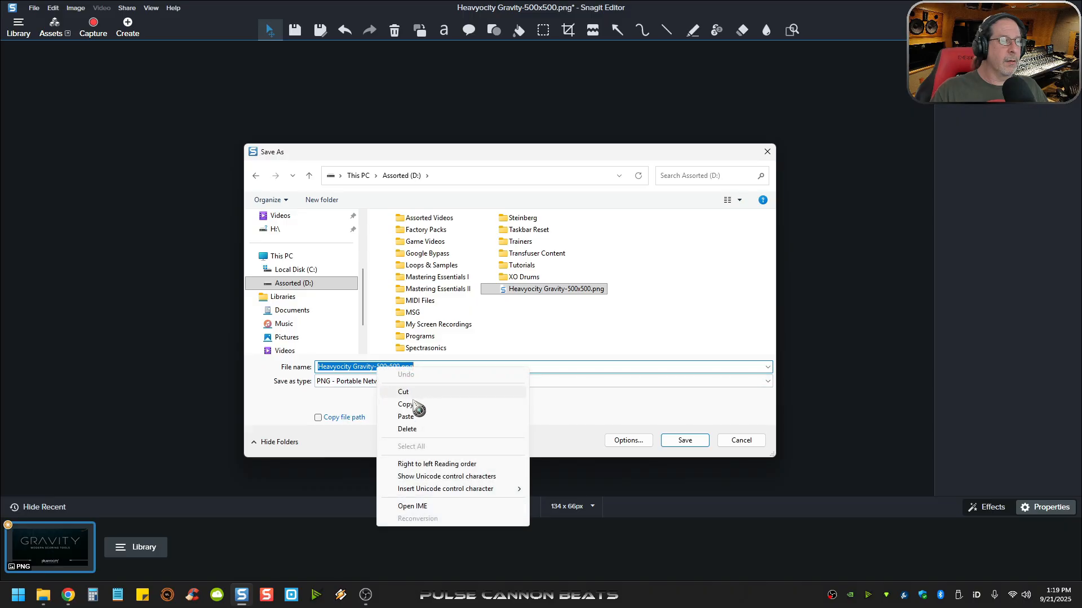
{"action": "left_click", "coordinate": [406, 416]}
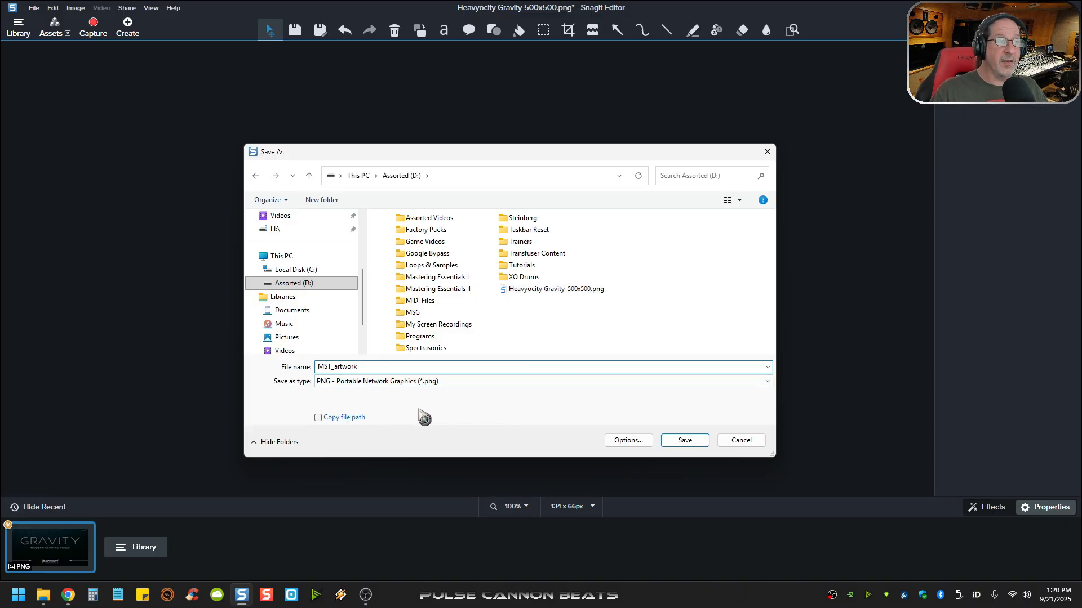
{"action": "left_click", "coordinate": [684, 440]}
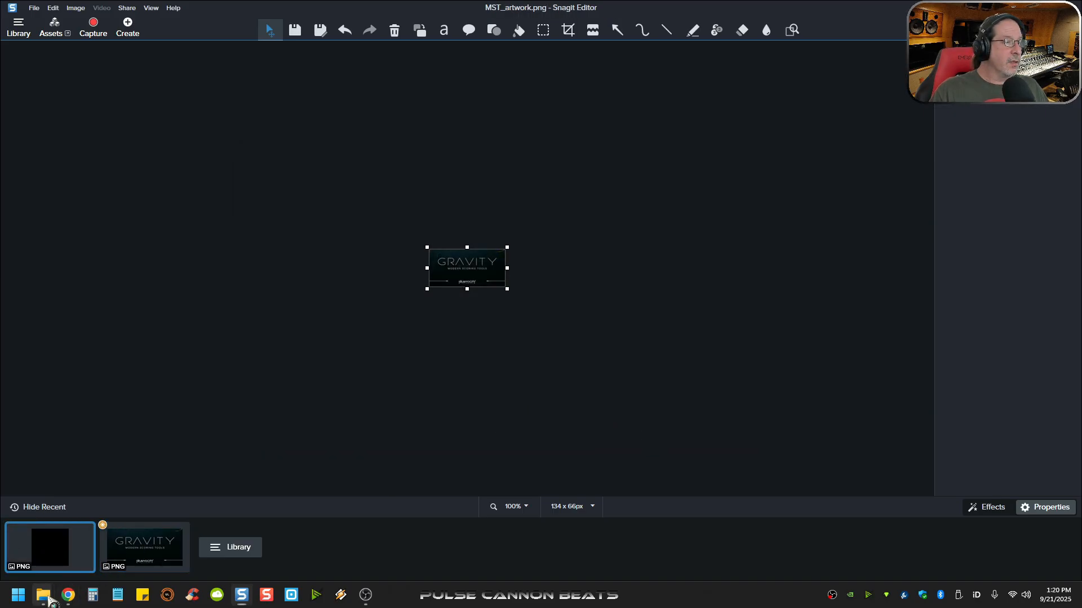
- Switch to the Assorted (D:) window in File Explorer and delete Heavyocity Gravity-500x500.png
{"action": "mouse_move", "coordinate": [43, 595]}
{"action": "left_click", "coordinate": [71, 557]}
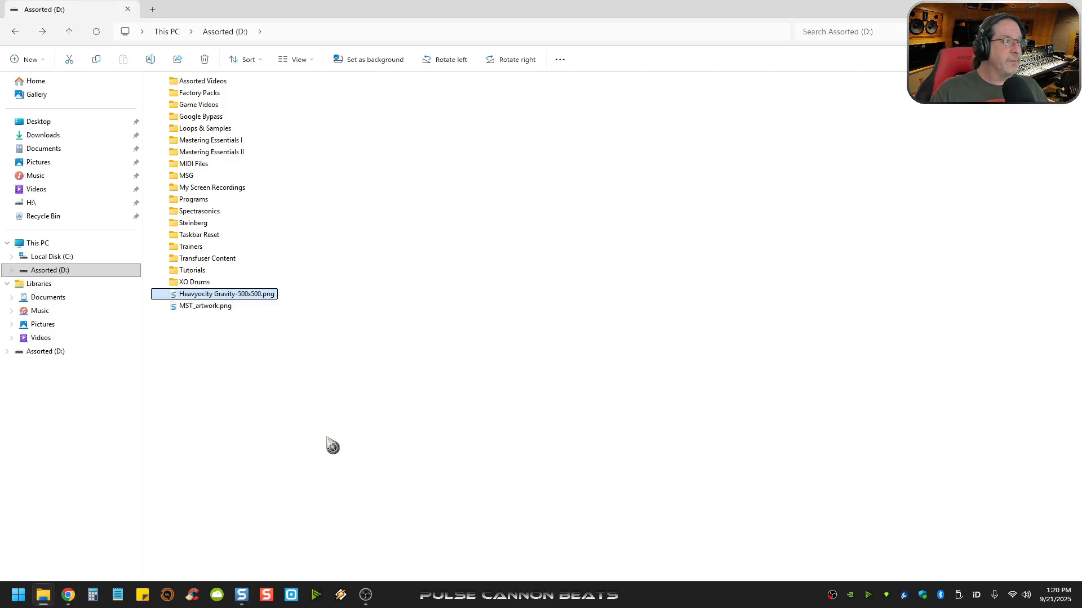
{"action": "right_click", "coordinate": [249, 297]}
{"action": "left_click", "coordinate": [408, 177]}
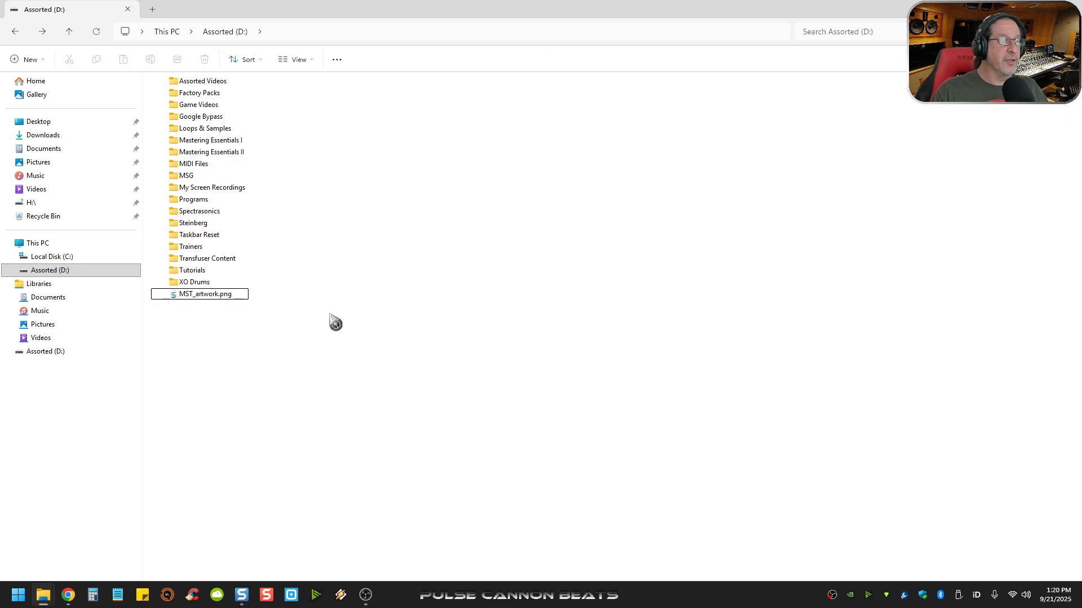
- Move MST_artwork.png from Assorted (D:) into the Gravity folder inside the NI Resources image folder
{"action": "right_click", "coordinate": [222, 305]}
{"action": "right_click", "coordinate": [210, 297]}
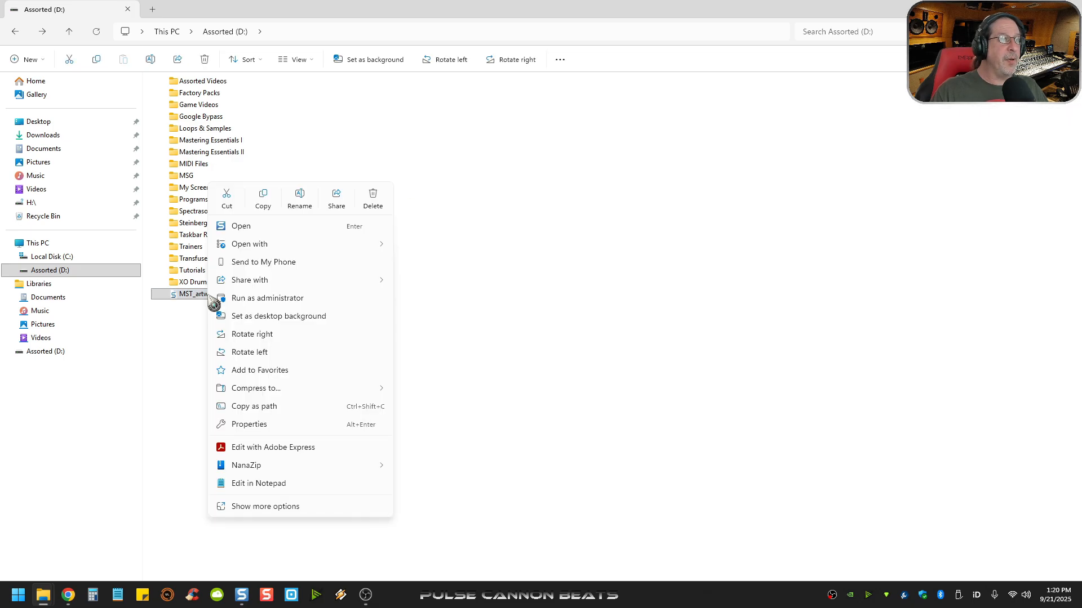
{"action": "left_click", "coordinate": [227, 201]}
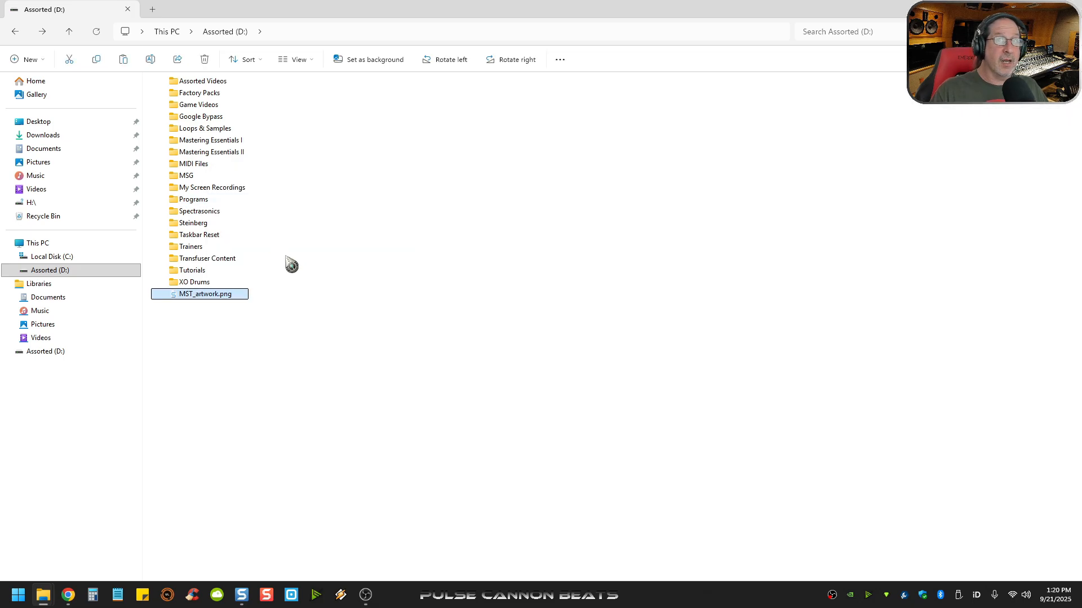
{"action": "mouse_move", "coordinate": [47, 601]}
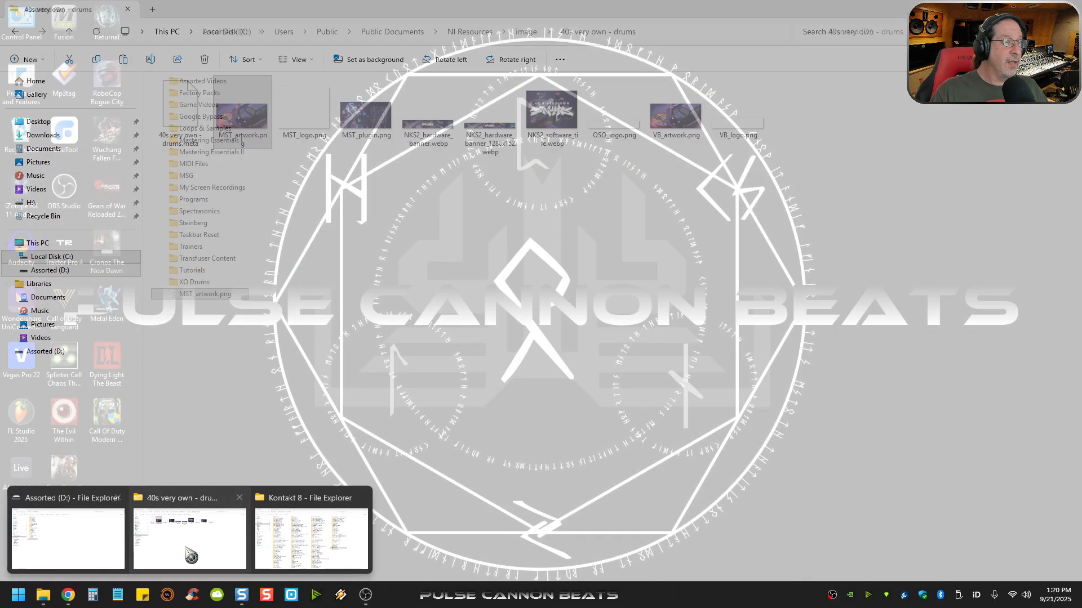
{"action": "left_click", "coordinate": [190, 566]}
{"action": "key", "text": "ctrl+v"}
{"action": "left_click", "coordinate": [16, 34]}
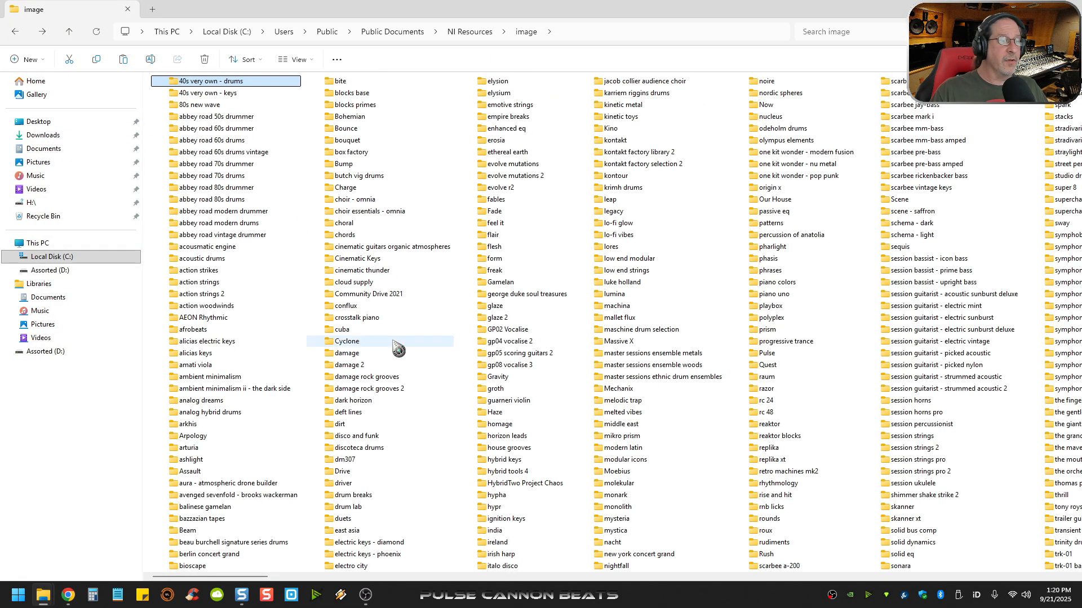
{"action": "double_click", "coordinate": [504, 378]}
{"action": "right_click", "coordinate": [374, 254]}
{"action": "left_click", "coordinate": [389, 269]}
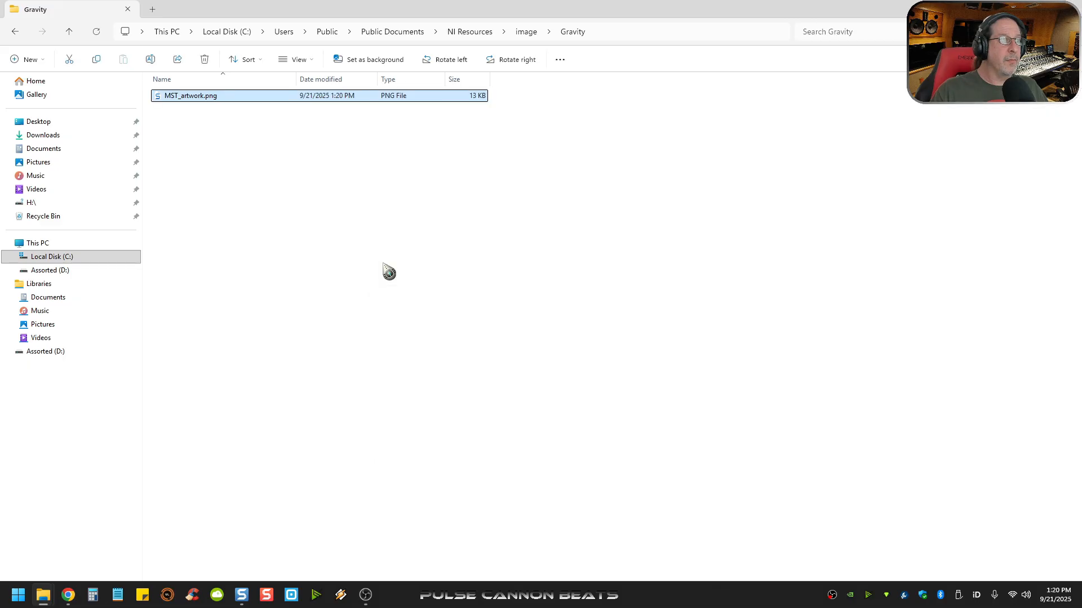
- Display the Gravity folder's contents as large icons to preview the artwork
{"action": "right_click", "coordinate": [432, 271]}
{"action": "mouse_move", "coordinate": [447, 285]}
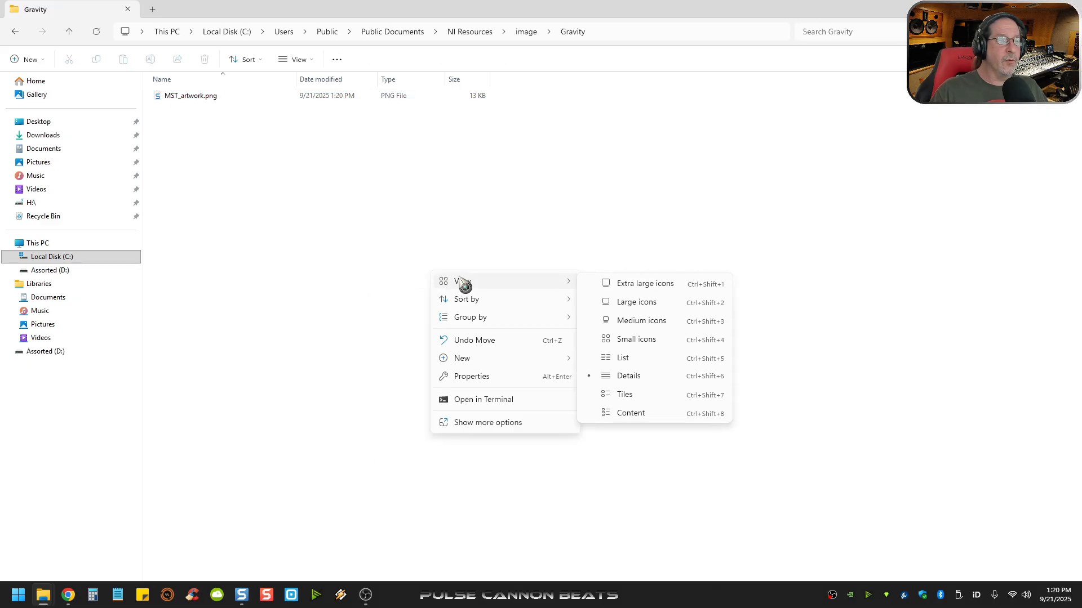
{"action": "left_click", "coordinate": [632, 301]}
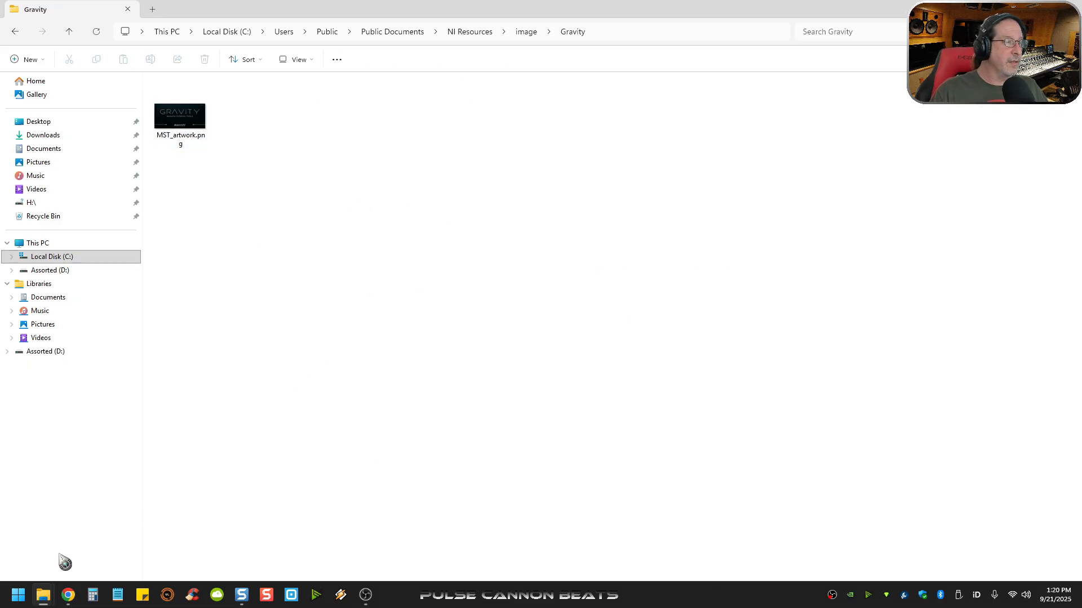
- Launch Kontakt 8 from its folder, find and select Gravity among the instruments to check its artwork, and close Kontakt
{"action": "mouse_move", "coordinate": [45, 598]}
{"action": "left_click", "coordinate": [309, 535]}
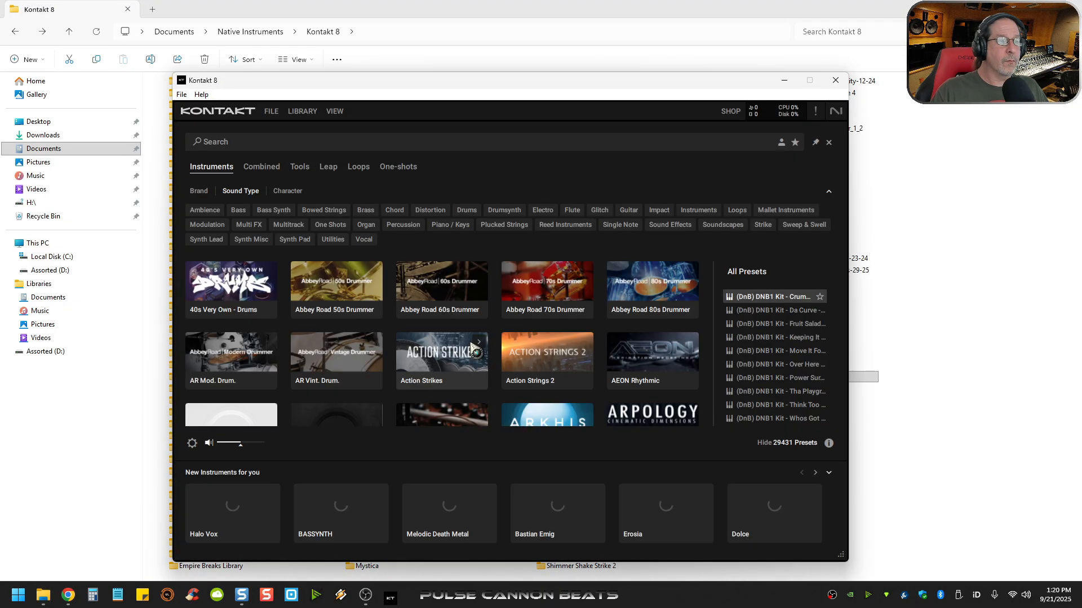
{"action": "scroll", "coordinate": [470, 360], "scroll_direction": "down", "scroll_amount": 4}
{"action": "scroll", "coordinate": [471, 361], "scroll_direction": "down", "scroll_amount": 6}
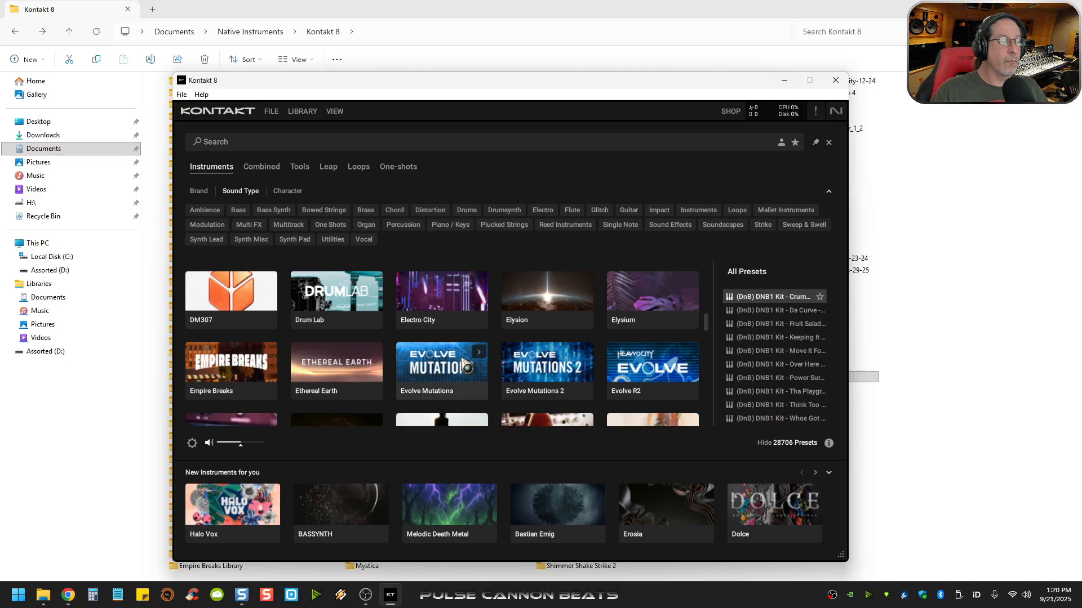
{"action": "scroll", "coordinate": [463, 364], "scroll_direction": "down", "scroll_amount": 1}
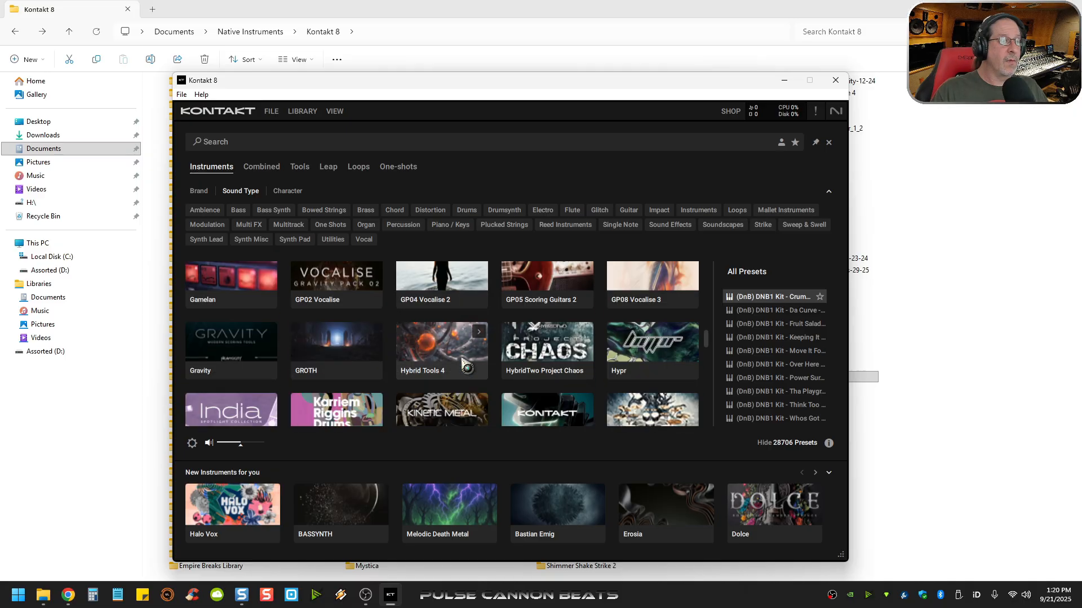
{"action": "left_click", "coordinate": [231, 352]}
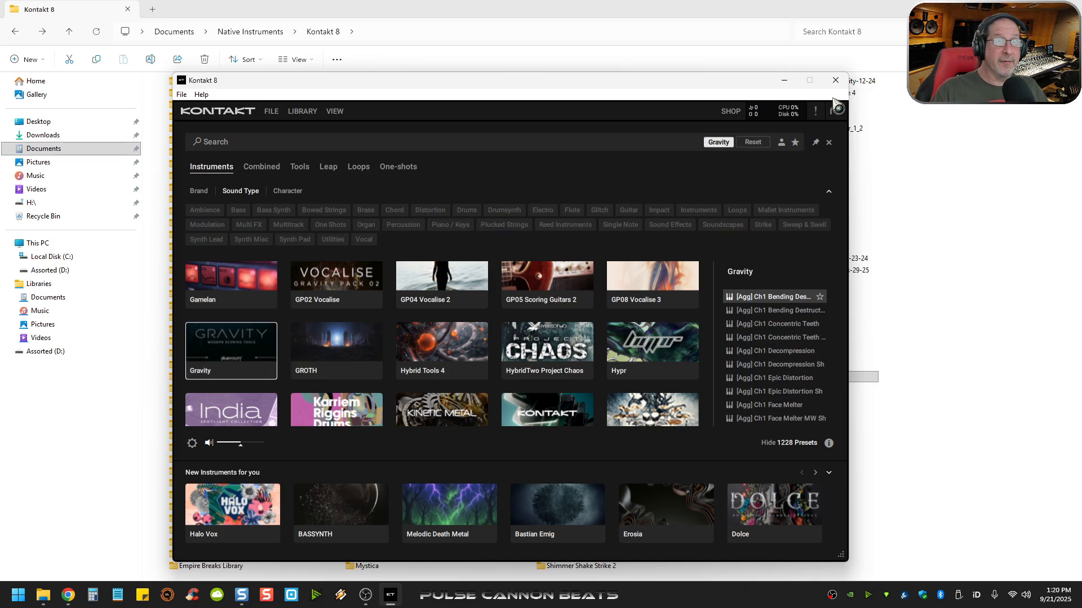
{"action": "left_click", "coordinate": [835, 80]}
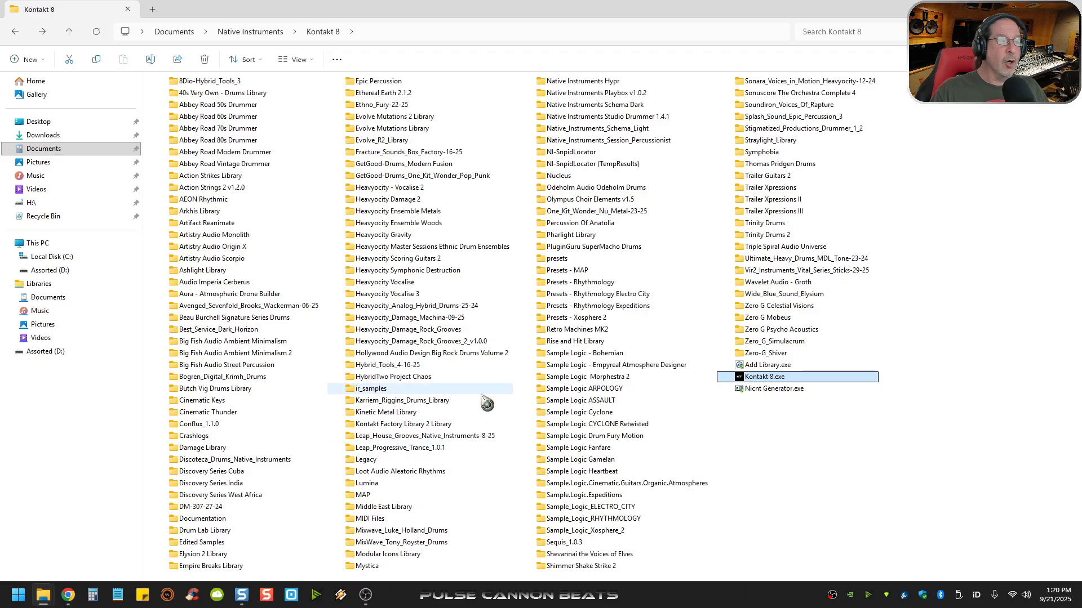